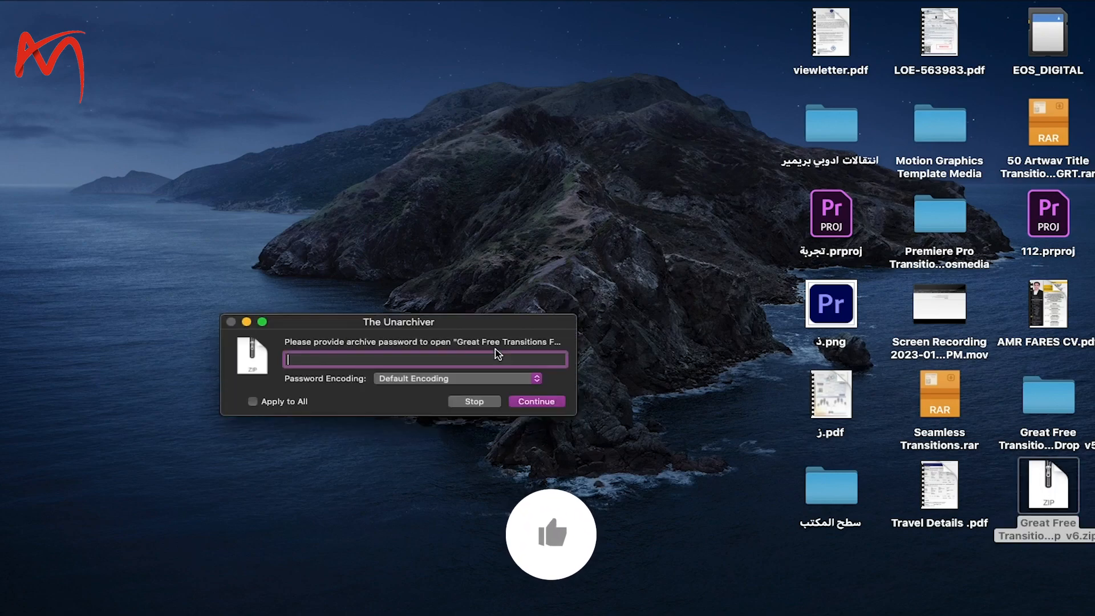
- Enter the archive password for the Great Free Transitions v6 zip and continue the extraction
{"action": "type", "text": "•••••"}
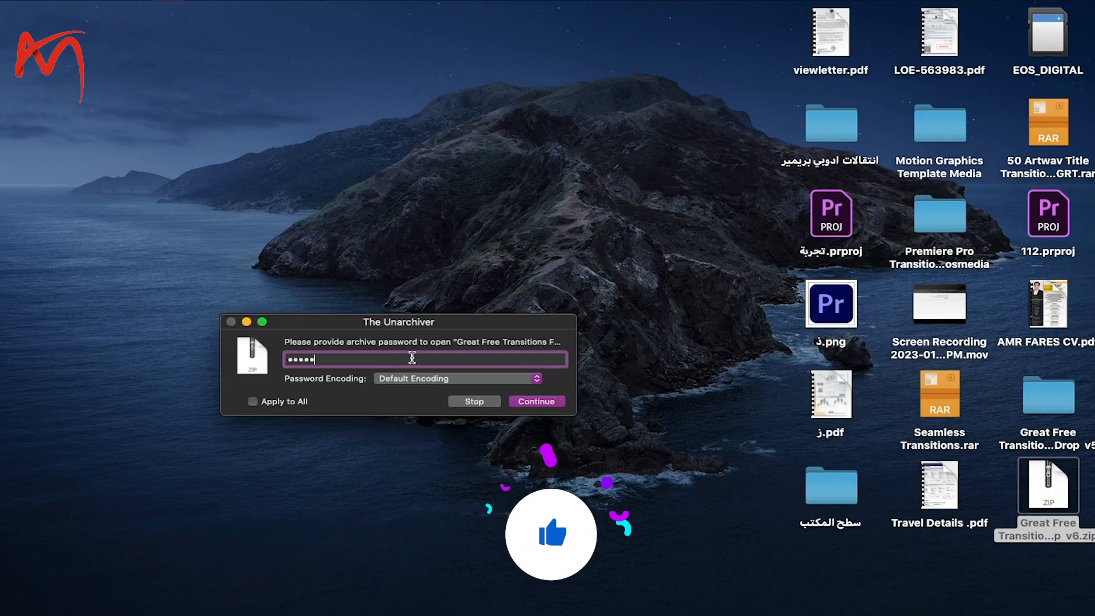
{"action": "left_click", "coordinate": [548, 403]}
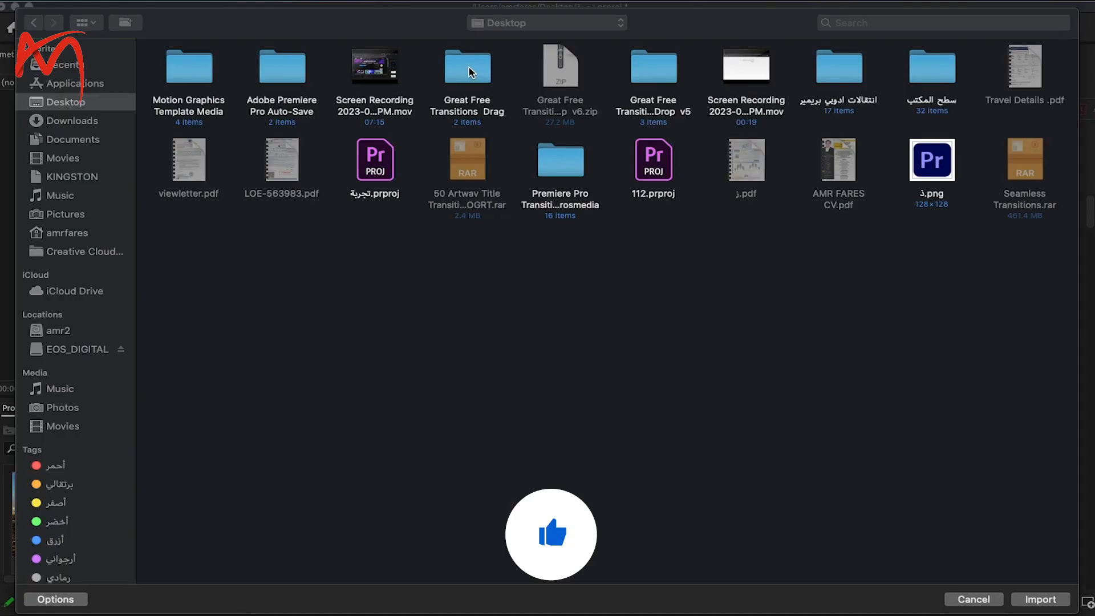
- Open the extracted Great Free Transitions folder, examine the sound files in Assets > Audio FX, and return to the project file's folder
{"action": "mouse_move", "coordinate": [469, 71]}
{"action": "left_mouse_down"}
{"action": "mouse_move", "coordinate": [497, 336]}
{"action": "mouse_move", "coordinate": [568, 347]}
{"action": "mouse_move", "coordinate": [531, 145]}
{"action": "mouse_move", "coordinate": [467, 62]}
{"action": "left_mouse_up"}
{"action": "double_click", "coordinate": [467, 62]}
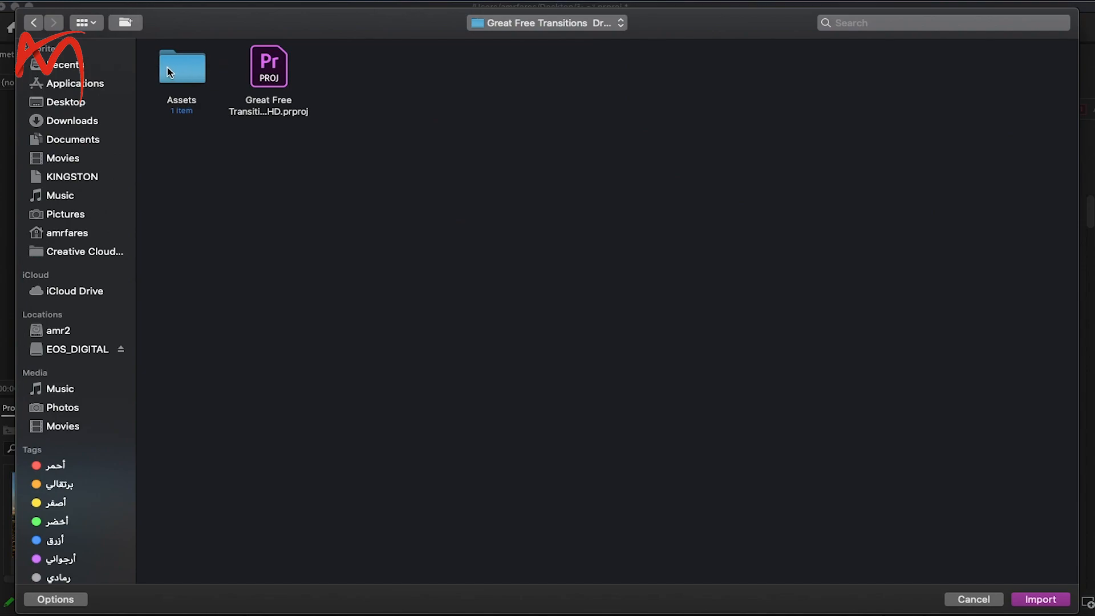
{"action": "left_click", "coordinate": [186, 67]}
{"action": "double_click", "coordinate": [185, 66]}
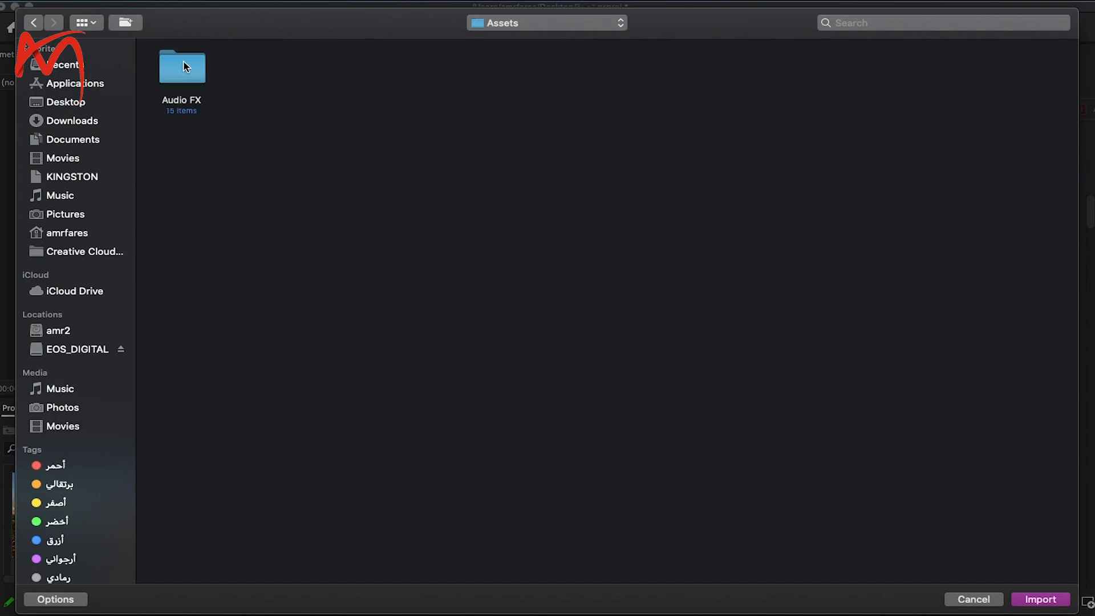
{"action": "left_click", "coordinate": [180, 74]}
{"action": "double_click", "coordinate": [180, 75]}
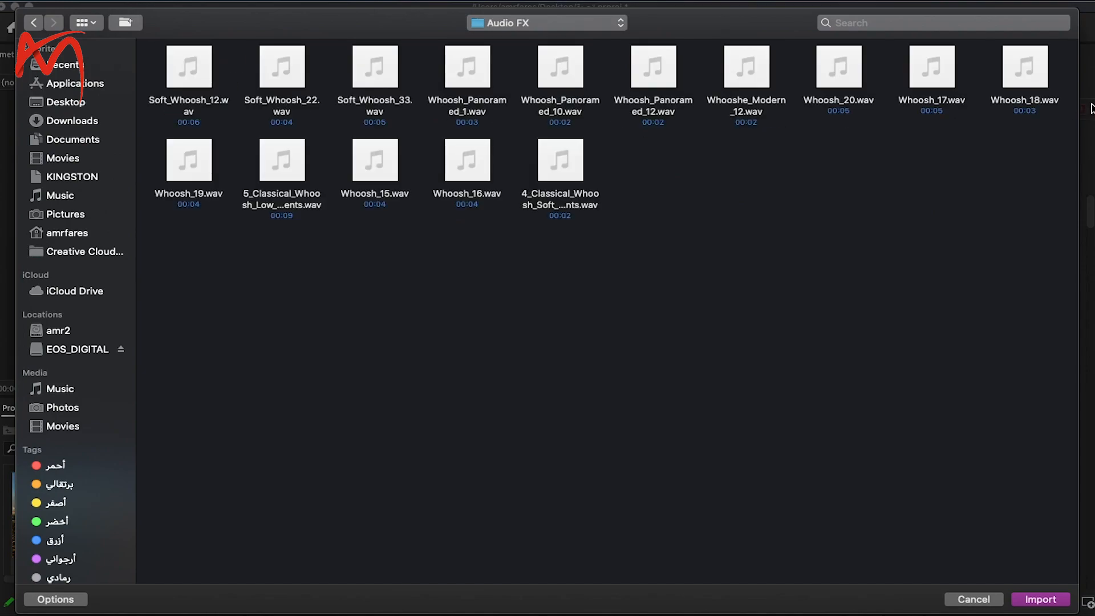
{"action": "left_click_drag", "start_coordinate": [1066, 69], "coordinate": [188, 186]}
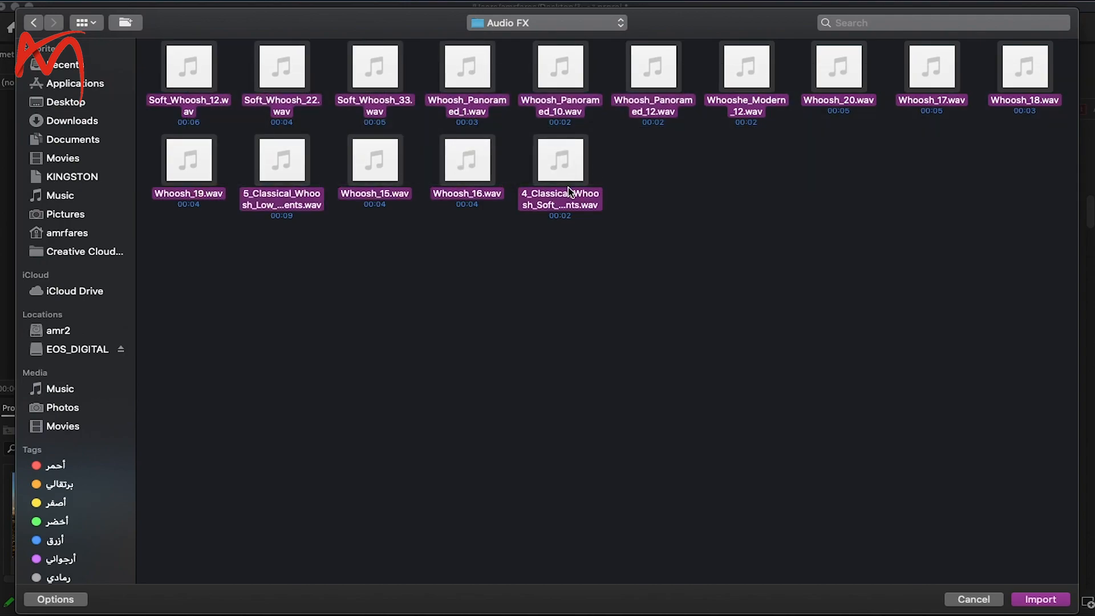
{"action": "left_click", "coordinate": [34, 22]}
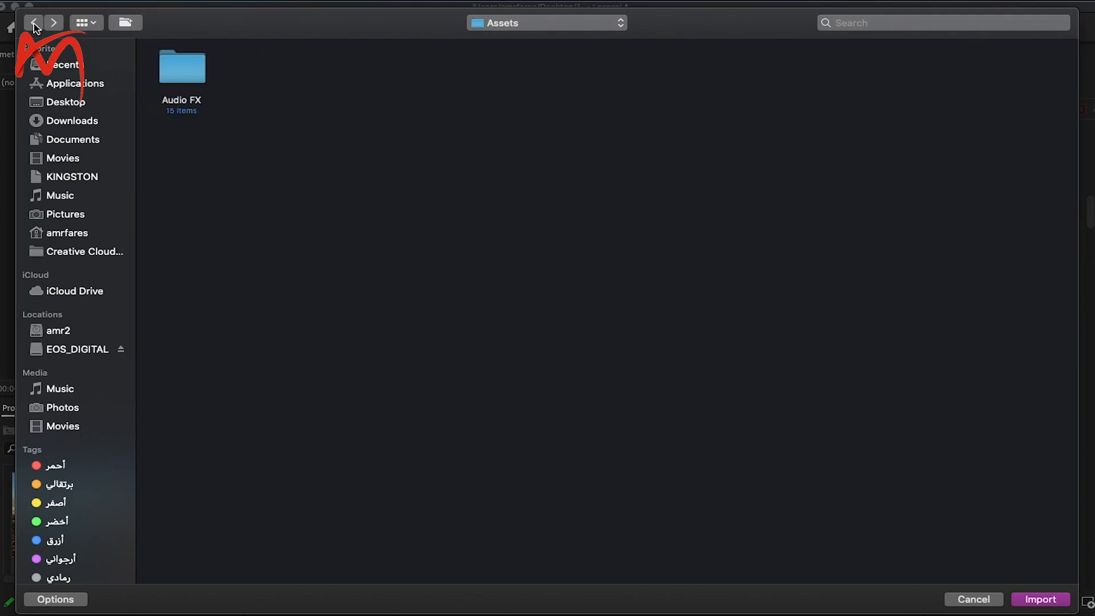
{"action": "left_click", "coordinate": [32, 23]}
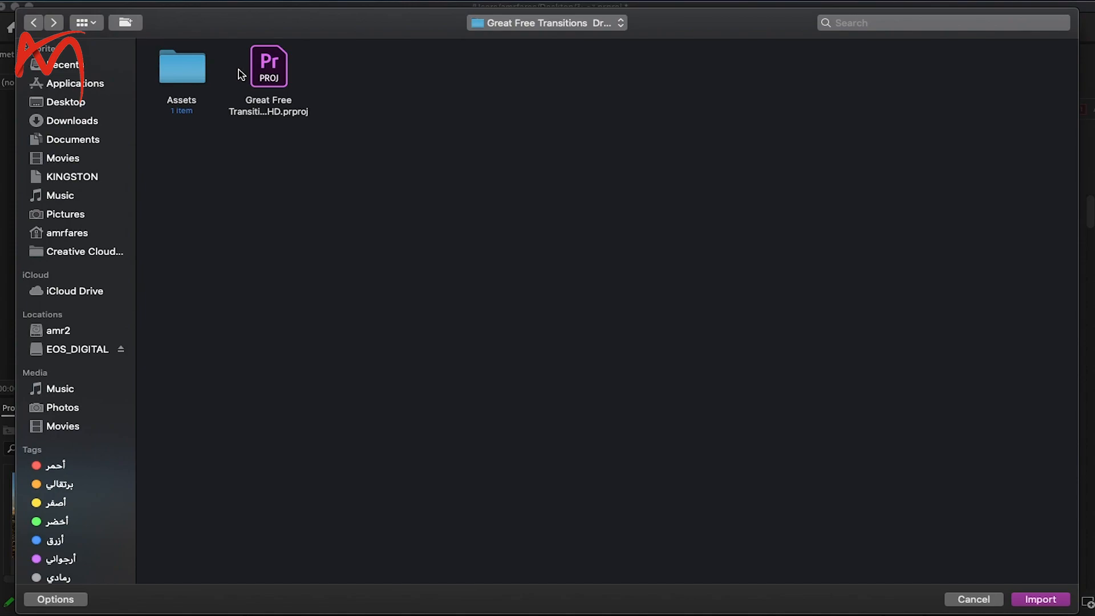
- Import the Great Free Transitions FullHD .prproj file as an entire project, creating a folder for the imported items
{"action": "left_click", "coordinate": [278, 72]}
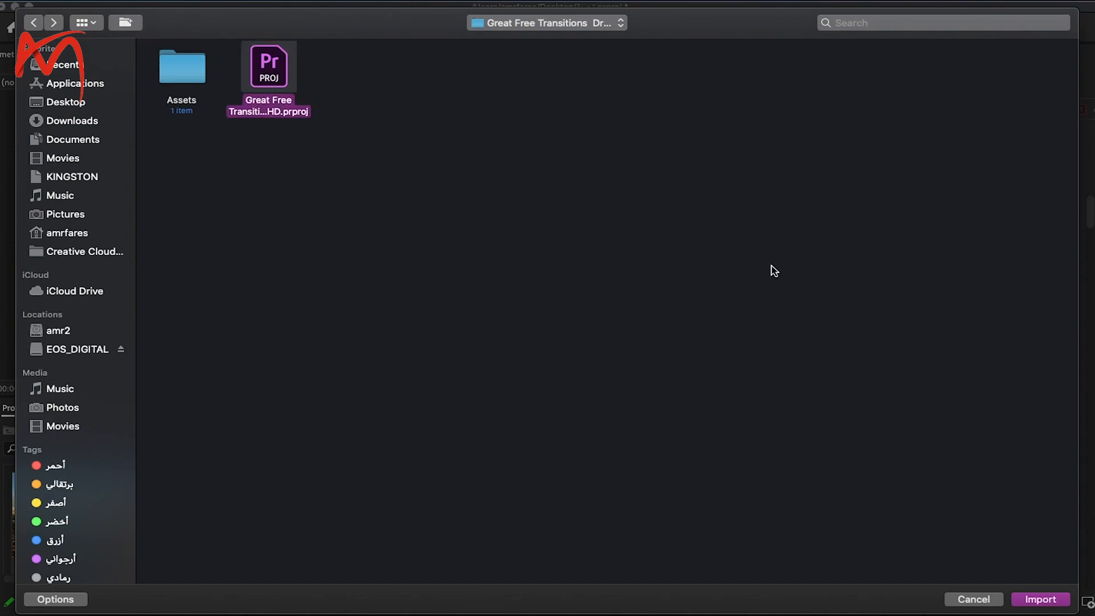
{"action": "left_click", "coordinate": [1040, 600]}
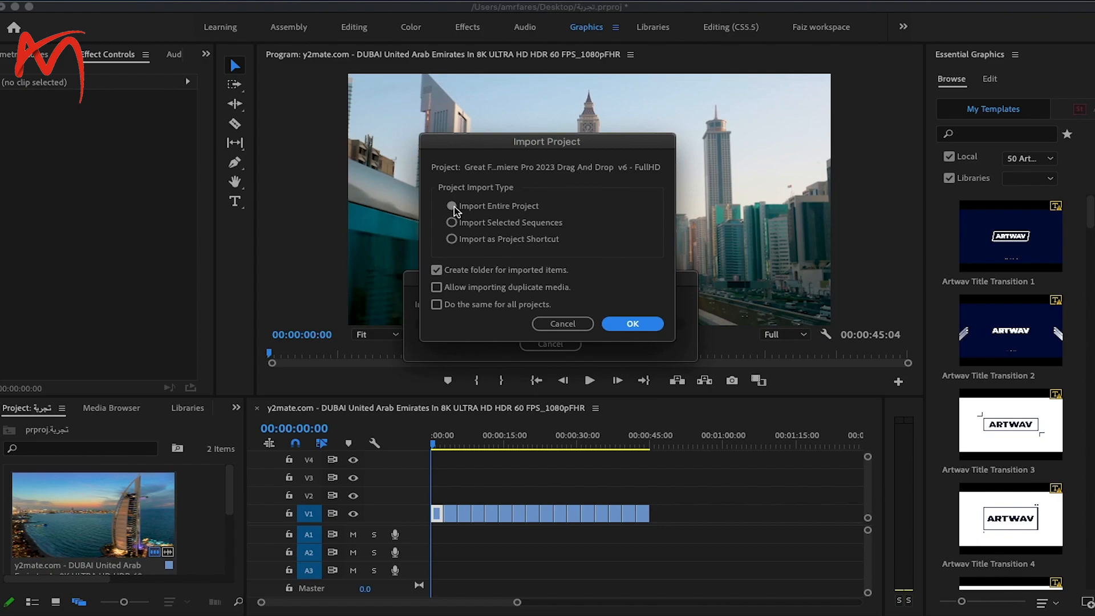
{"action": "left_click", "coordinate": [631, 324]}
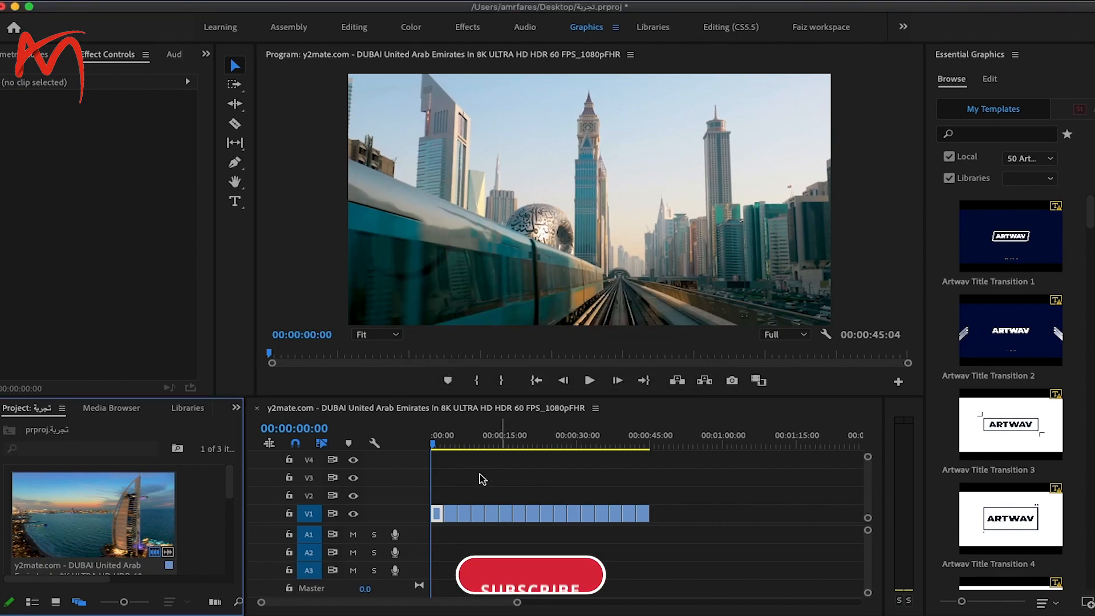
- Zoom the timeline in on the first clips and open the Down bin inside the imported project's EXPANSION bin
{"action": "left_click_drag", "start_coordinate": [231, 490], "coordinate": [228, 566]}
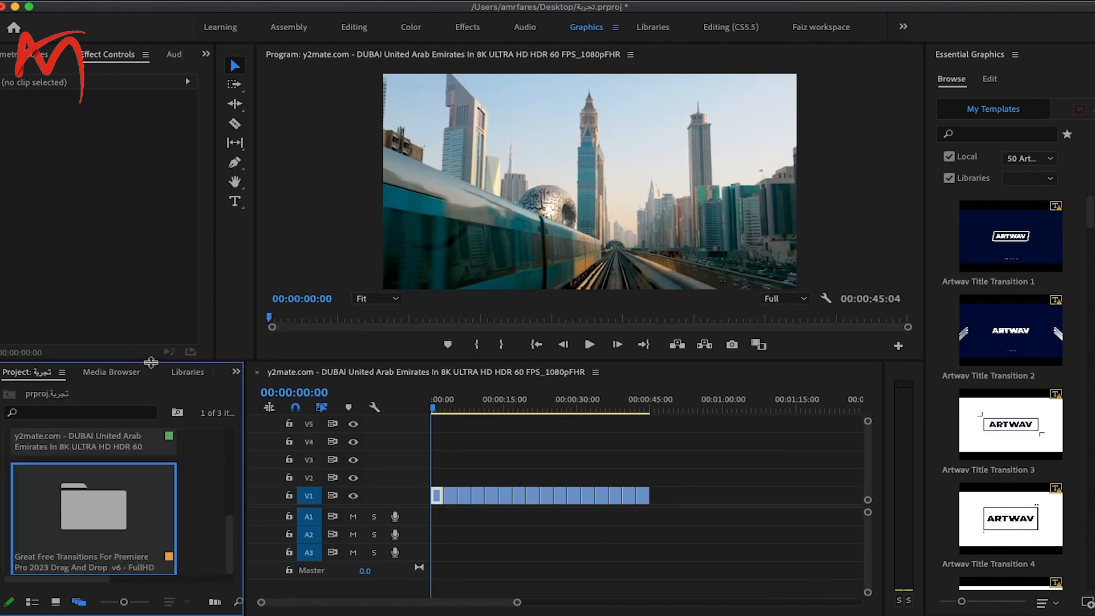
{"action": "scroll", "coordinate": [438, 502], "scroll_direction": "up", "scroll_amount": 8}
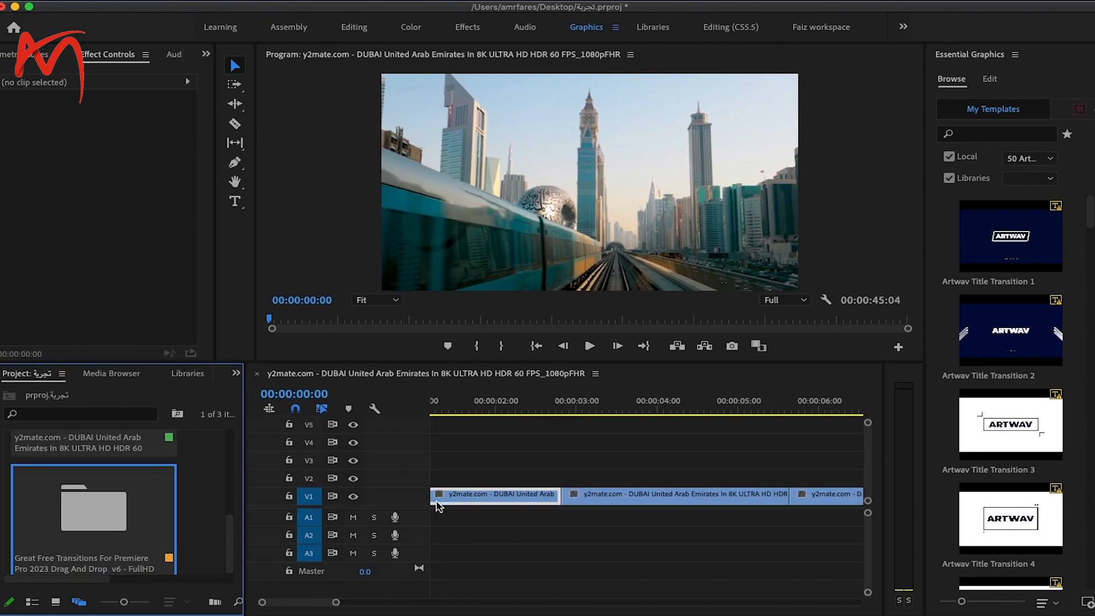
{"action": "double_click", "coordinate": [126, 509]}
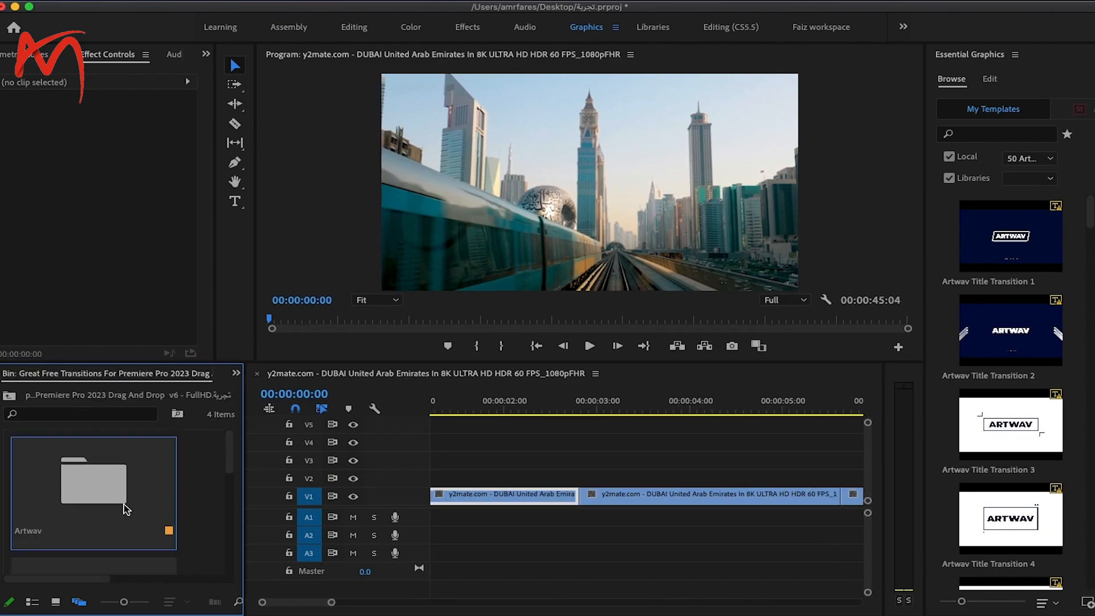
{"action": "left_click_drag", "start_coordinate": [232, 464], "coordinate": [233, 504]}
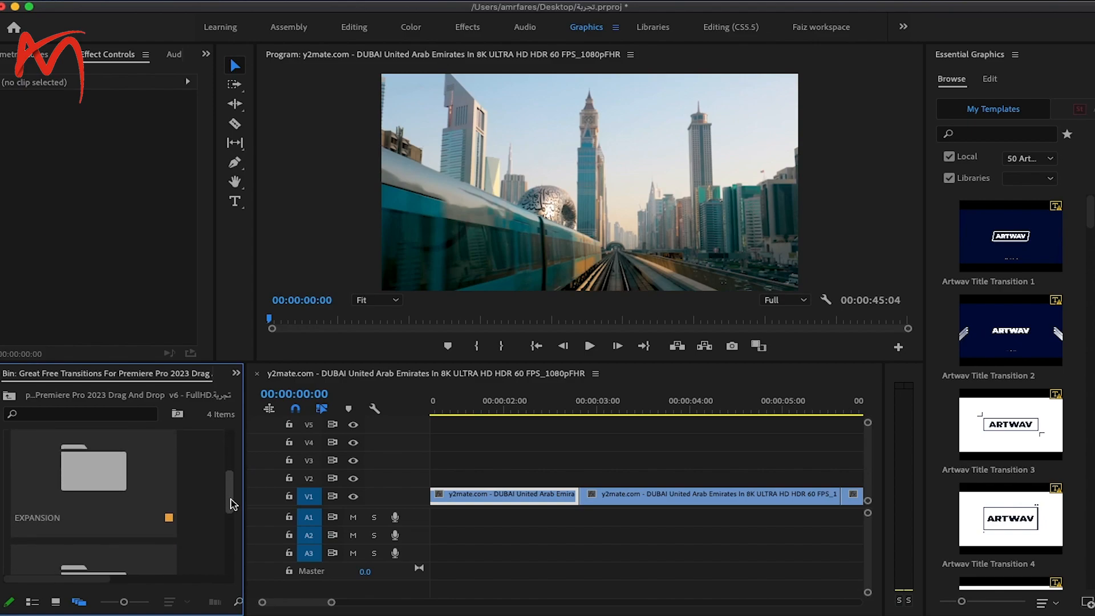
{"action": "double_click", "coordinate": [100, 501]}
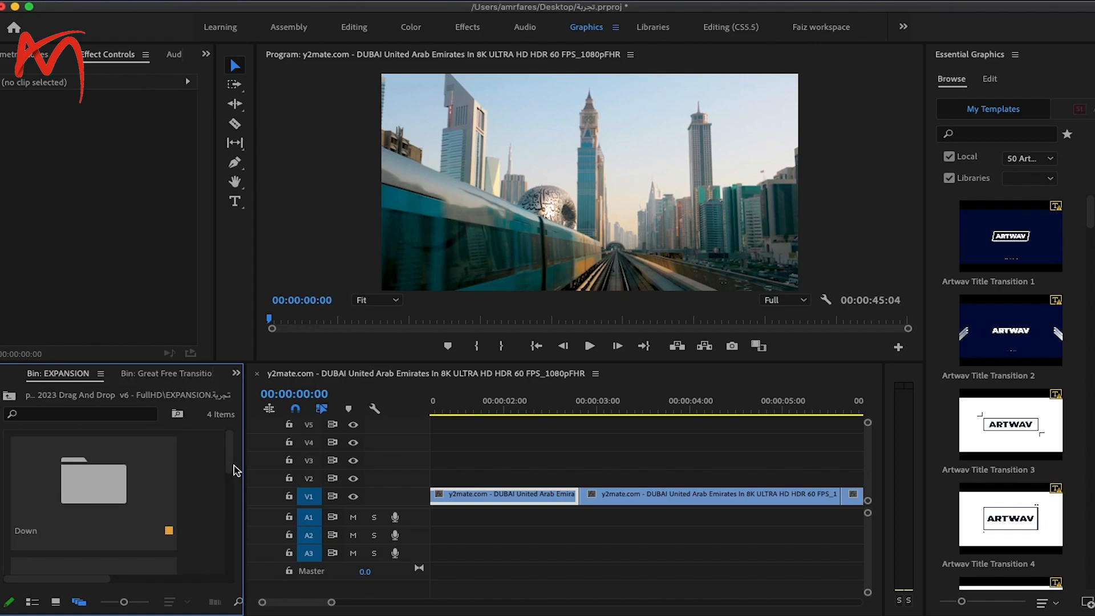
{"action": "left_click_drag", "start_coordinate": [232, 467], "coordinate": [236, 434]}
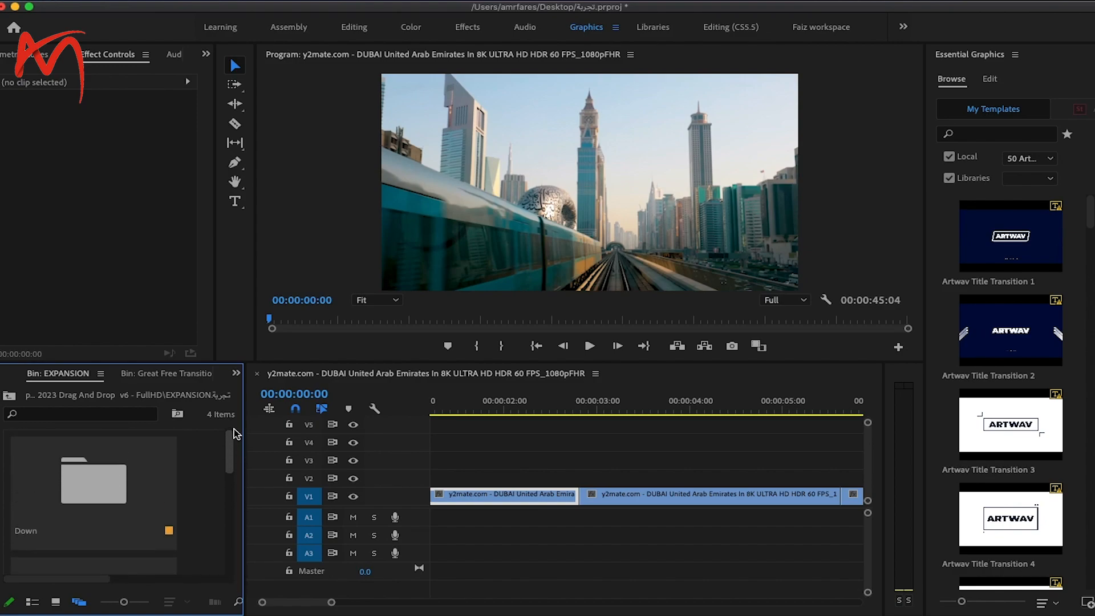
{"action": "double_click", "coordinate": [89, 483]}
- Place the Down 01 transition over the cut between the first and second clips and preview it in the timeline
{"action": "left_click_drag", "start_coordinate": [48, 501], "coordinate": [593, 479]}
{"action": "left_click", "coordinate": [550, 410]}
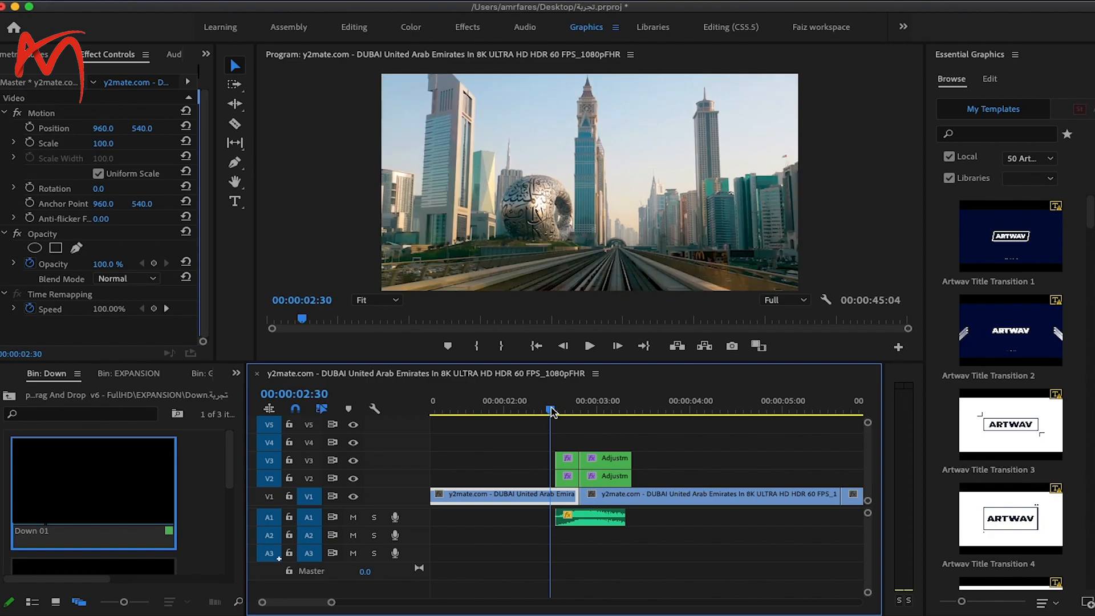
{"action": "left_click_drag", "start_coordinate": [552, 410], "coordinate": [833, 399]}
- Place the Down 02 transition over the cut between the second and third clips and preview it
{"action": "left_click_drag", "start_coordinate": [228, 477], "coordinate": [230, 513]}
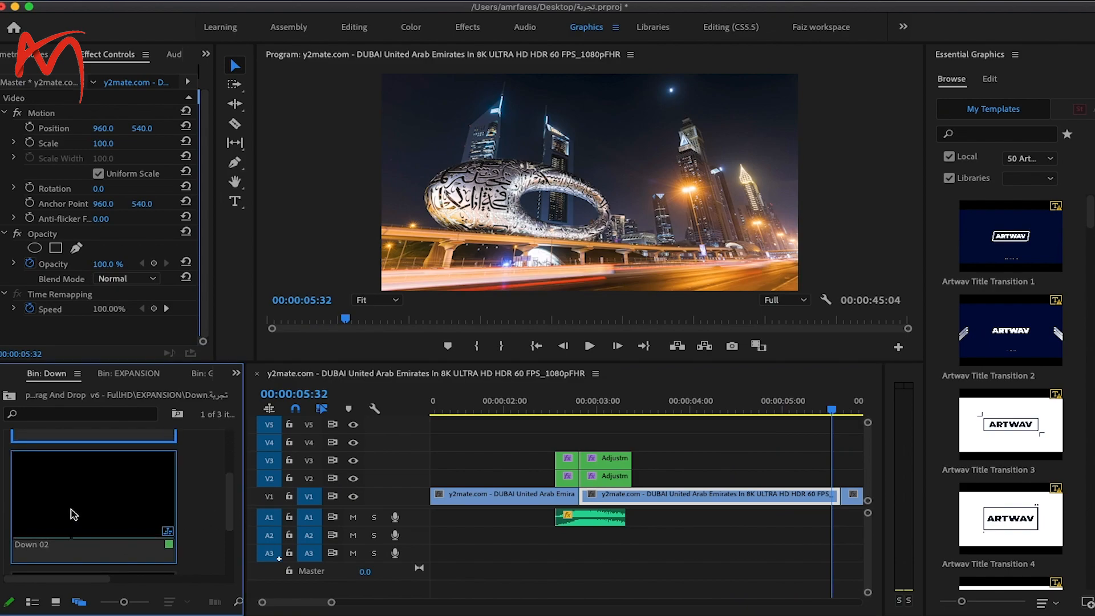
{"action": "left_click_drag", "start_coordinate": [63, 510], "coordinate": [858, 482]}
{"action": "left_click_drag", "start_coordinate": [312, 606], "coordinate": [314, 606]}
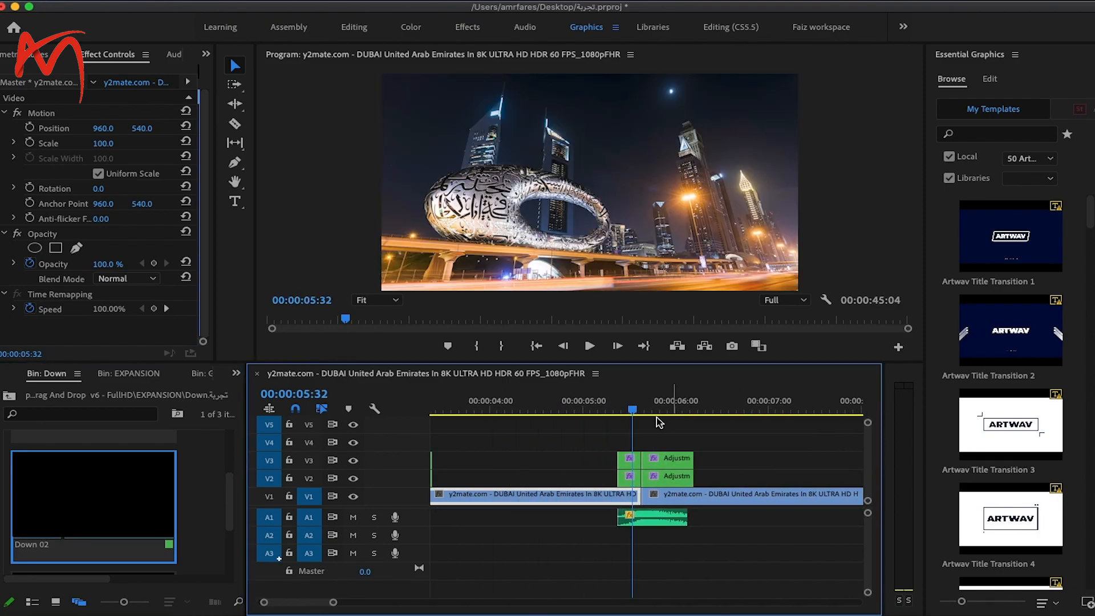
{"action": "left_click_drag", "start_coordinate": [631, 412], "coordinate": [715, 413]}
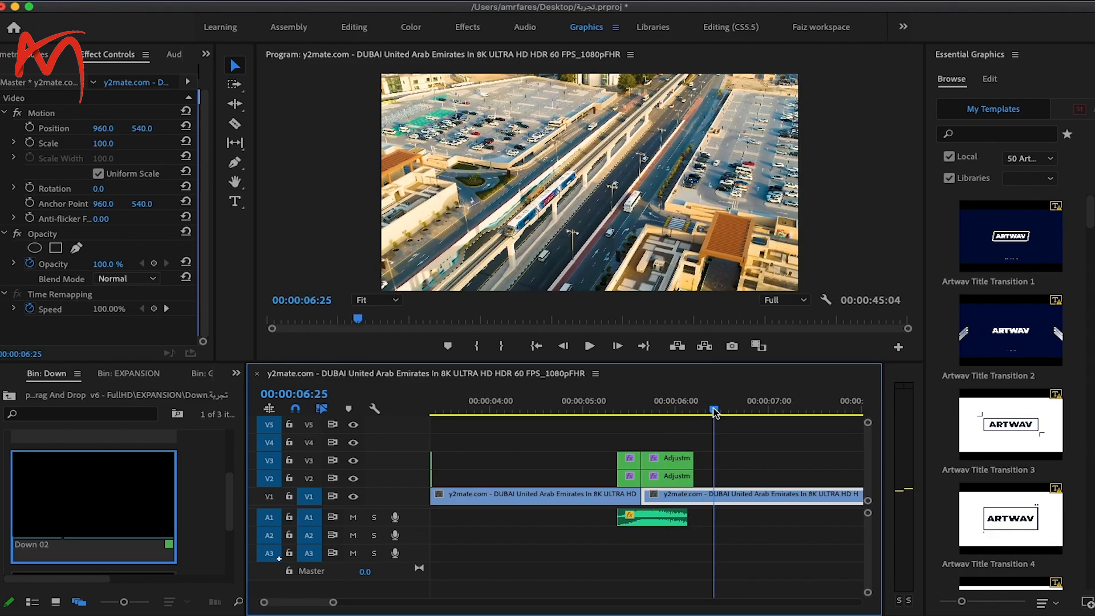
- Place the Down 03 transition over the cut between the third and fourth clips and preview it
{"action": "scroll", "coordinate": [293, 607], "scroll_direction": "right", "scroll_amount": 5}
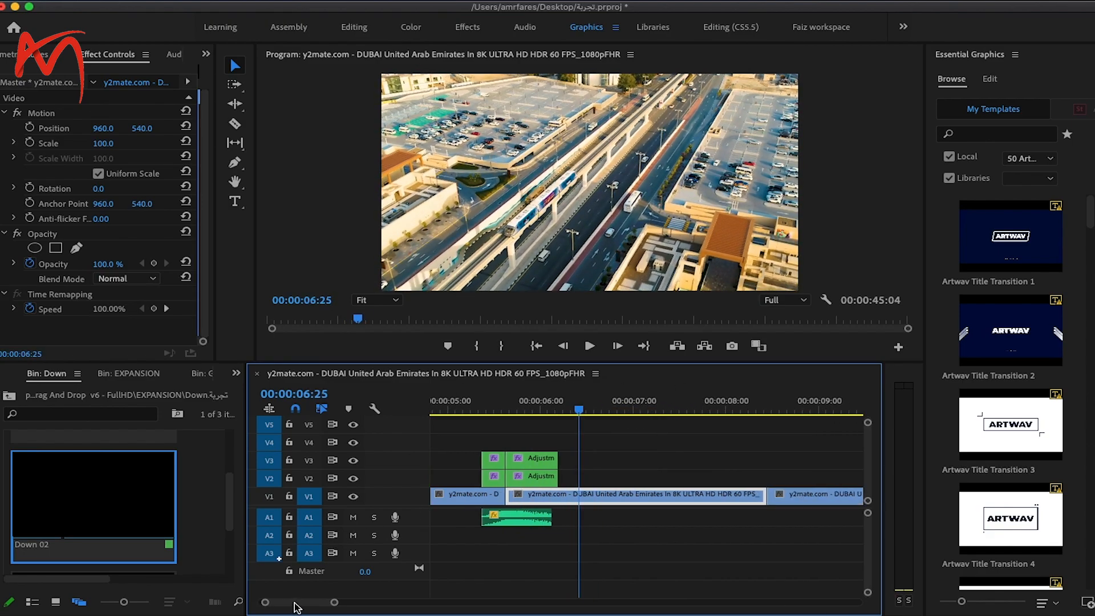
{"action": "left_click_drag", "start_coordinate": [227, 498], "coordinate": [229, 557]}
{"action": "left_click_drag", "start_coordinate": [52, 520], "coordinate": [826, 394]}
{"action": "left_click", "coordinate": [706, 410]}
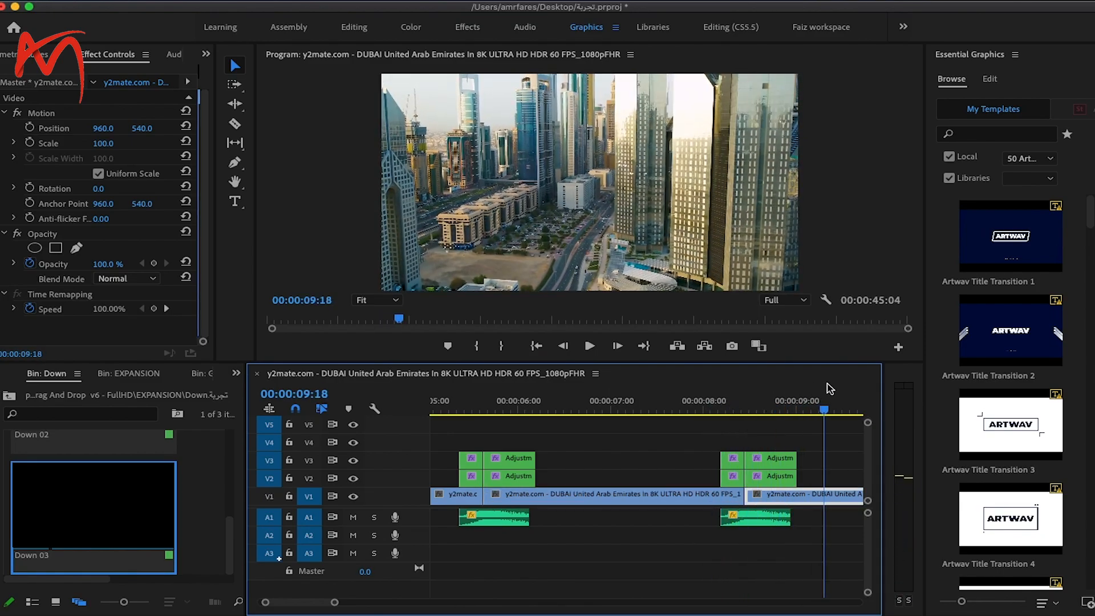
- Return to the imported project's main bin and open the CONTORT bin nested within the CONTORT bin
{"action": "left_click_drag", "start_coordinate": [313, 606], "coordinate": [317, 605]}
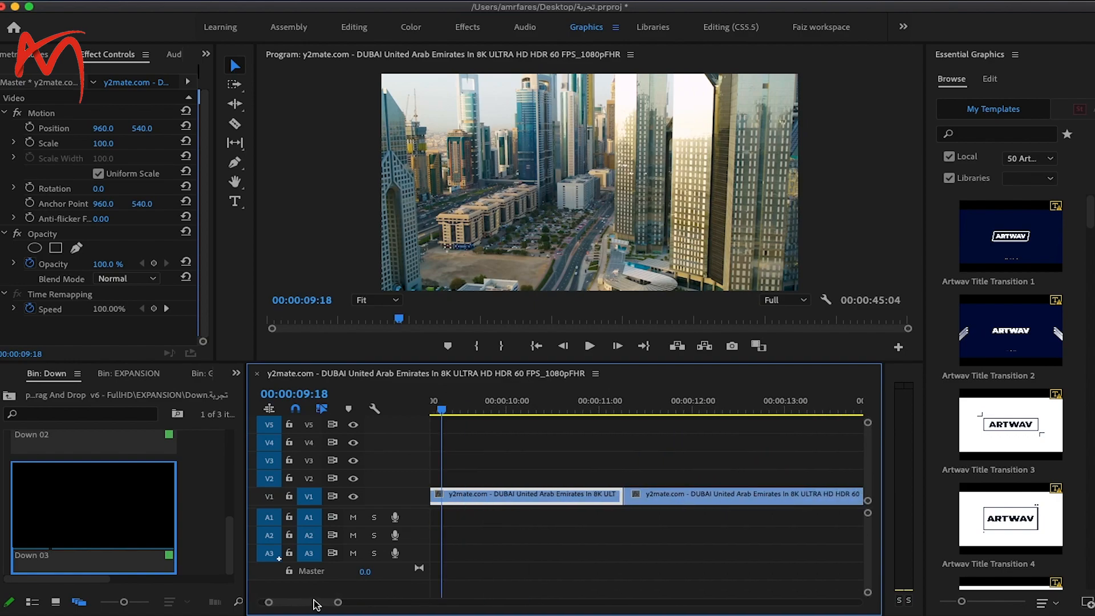
{"action": "left_click", "coordinate": [4, 377]}
{"action": "double_click", "coordinate": [165, 518]}
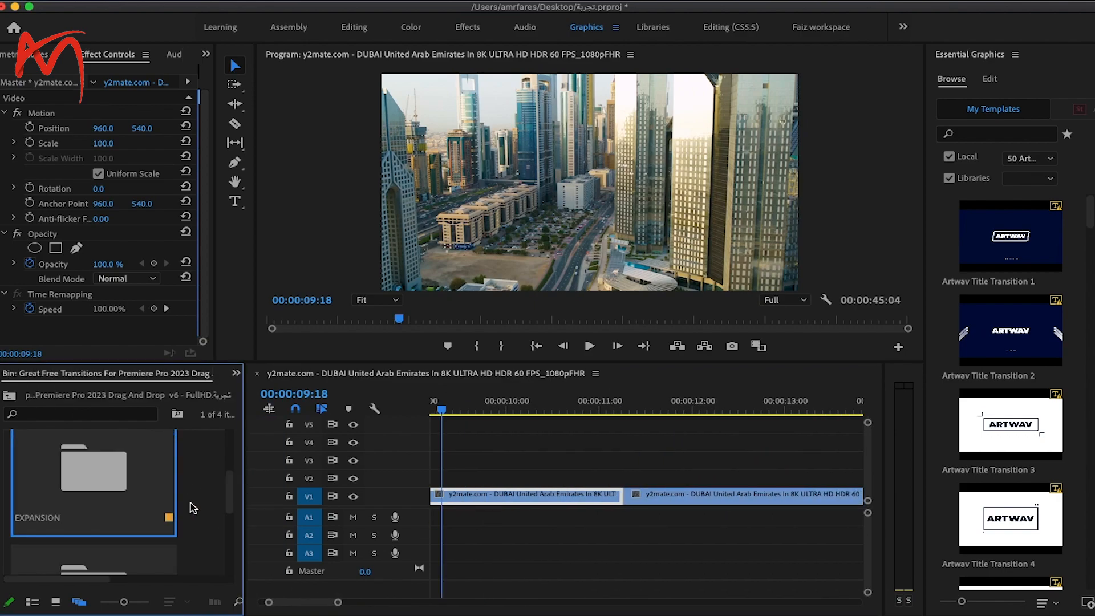
{"action": "left_click_drag", "start_coordinate": [232, 490], "coordinate": [227, 523]}
{"action": "double_click", "coordinate": [83, 501]}
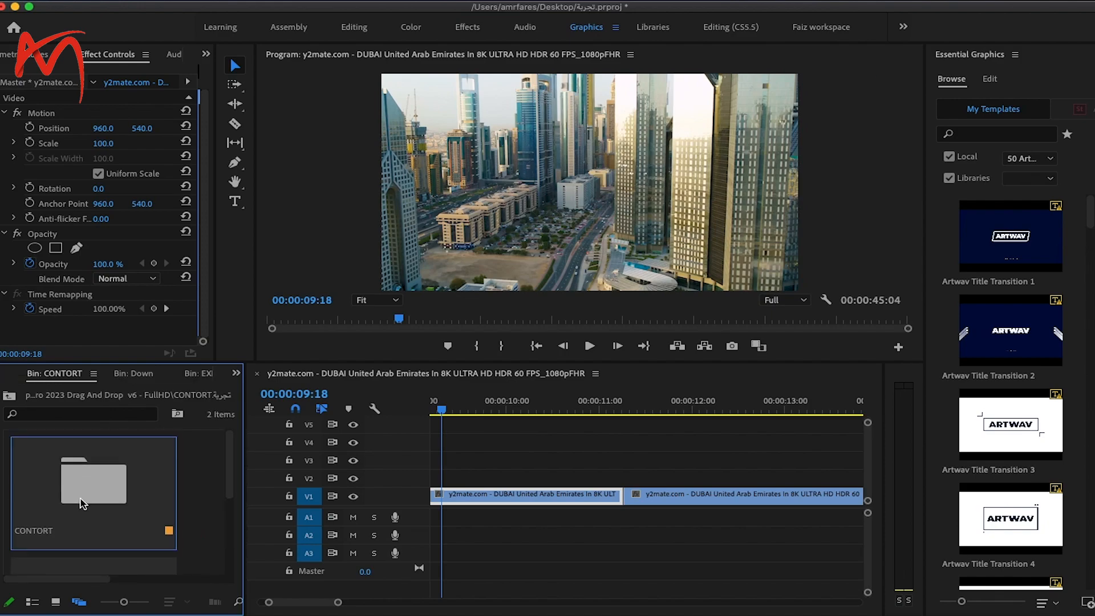
{"action": "double_click", "coordinate": [54, 490]}
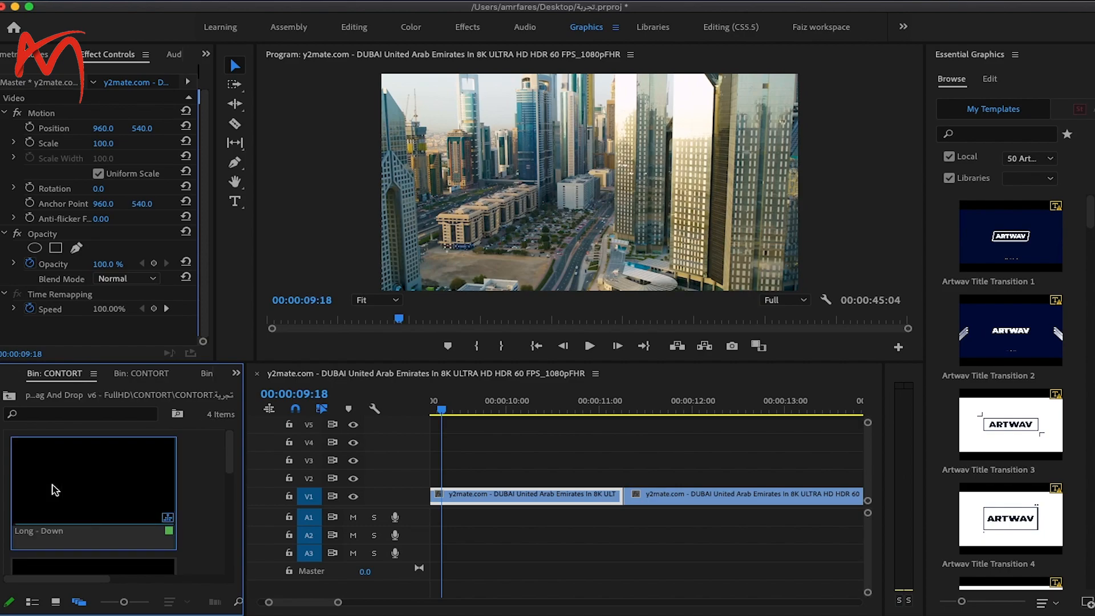
- Place the Long - Down transition over the cut between the fourth and fifth clips and preview it
{"action": "left_click_drag", "start_coordinate": [60, 486], "coordinate": [633, 484]}
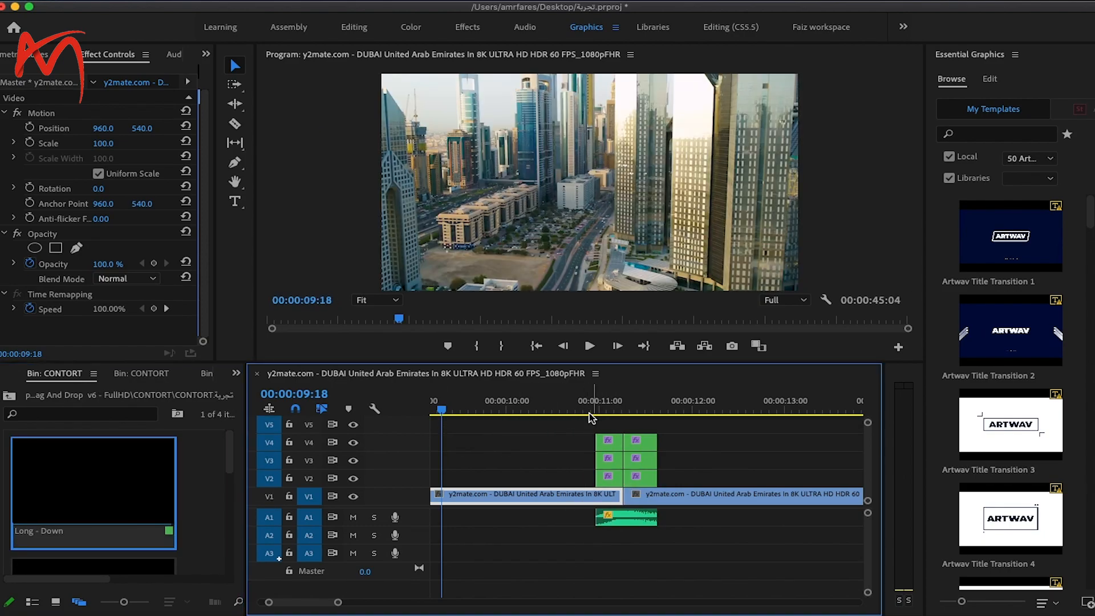
{"action": "left_click", "coordinate": [585, 408]}
{"action": "left_click_drag", "start_coordinate": [585, 408], "coordinate": [776, 383]}
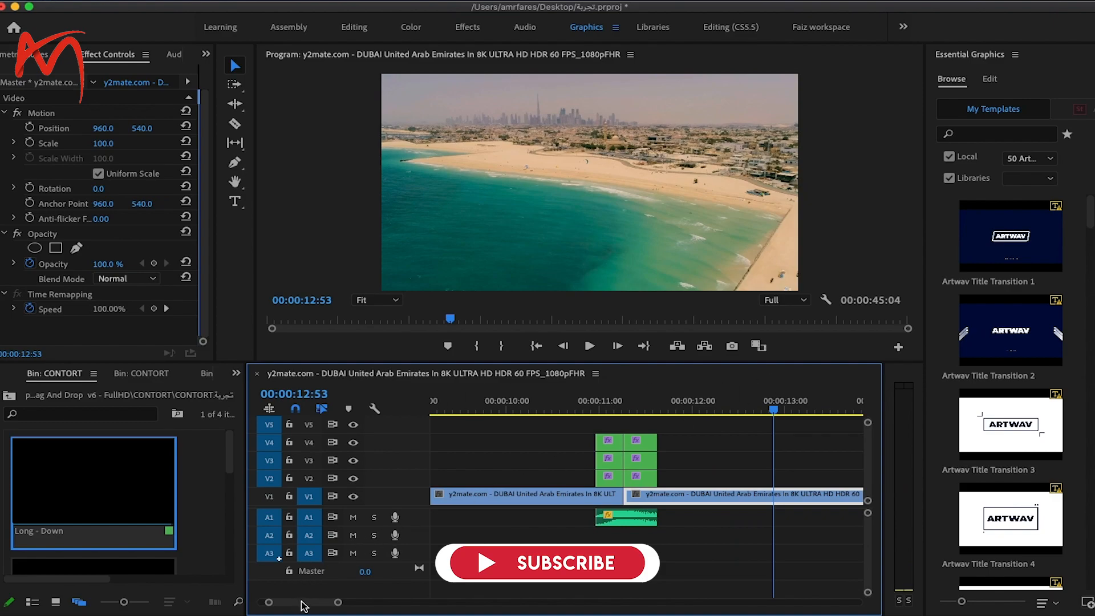
- Place the Long - Up transition over the cut between the fifth and sixth clips and preview it
{"action": "left_click_drag", "start_coordinate": [301, 606], "coordinate": [307, 604]}
{"action": "left_click_drag", "start_coordinate": [231, 463], "coordinate": [232, 496]}
{"action": "left_click_drag", "start_coordinate": [60, 489], "coordinate": [591, 395]}
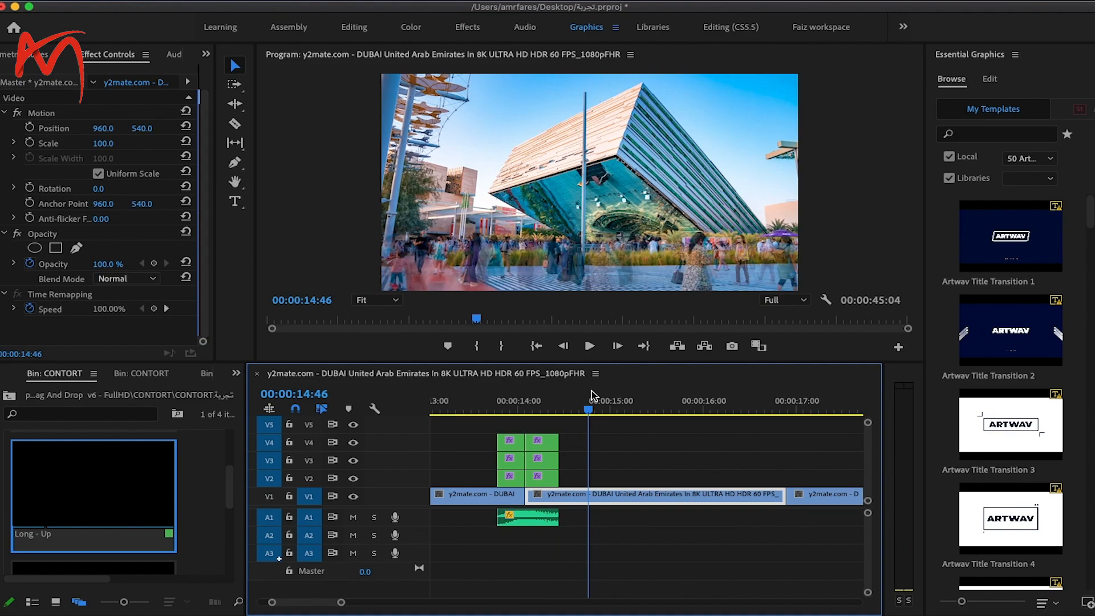
- Place the Long - Right transition over the cut between the sixth and seventh clips and preview it
{"action": "left_click_drag", "start_coordinate": [231, 481], "coordinate": [230, 520]}
{"action": "left_click_drag", "start_coordinate": [47, 479], "coordinate": [758, 451]}
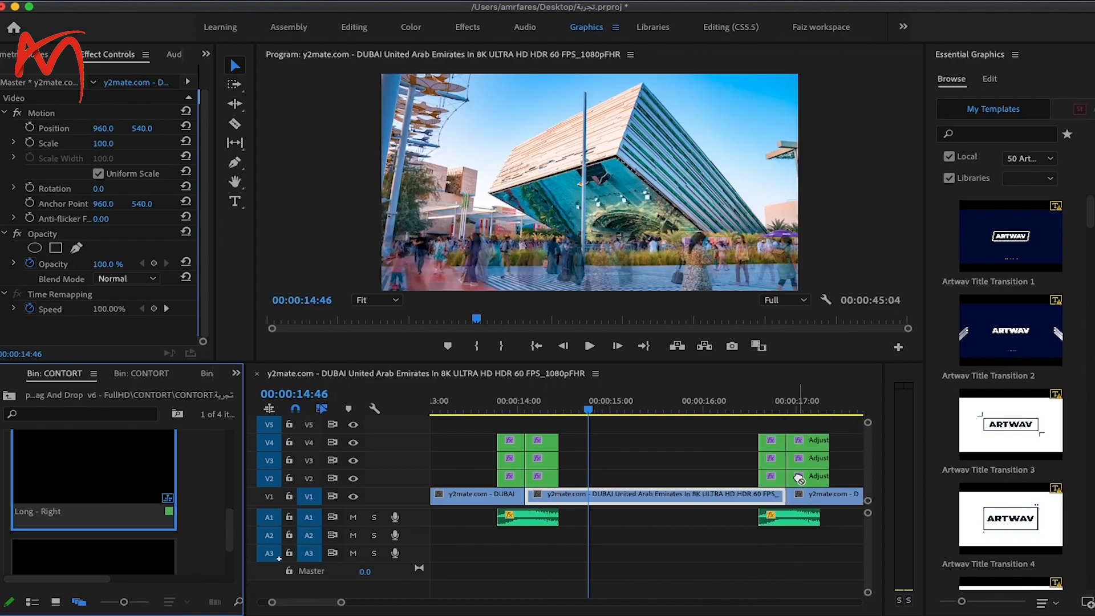
{"action": "left_click", "coordinate": [746, 409]}
{"action": "left_click_drag", "start_coordinate": [746, 409], "coordinate": [845, 406]}
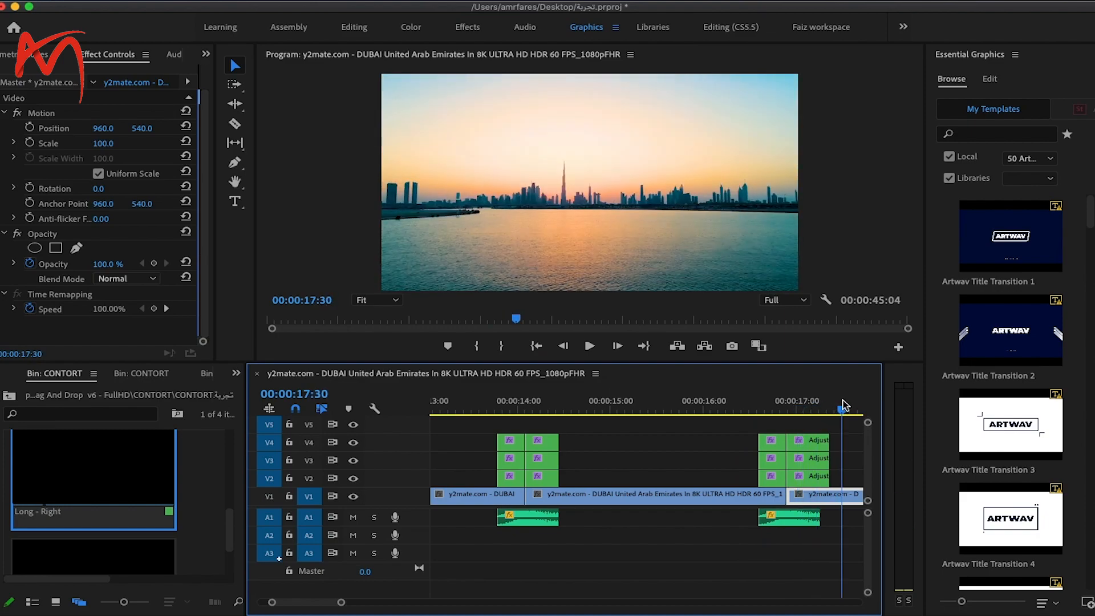
- Place the Long - Left transition over the cut between the seventh and eighth clips
{"action": "scroll", "coordinate": [222, 539], "scroll_direction": "down", "scroll_amount": 2}
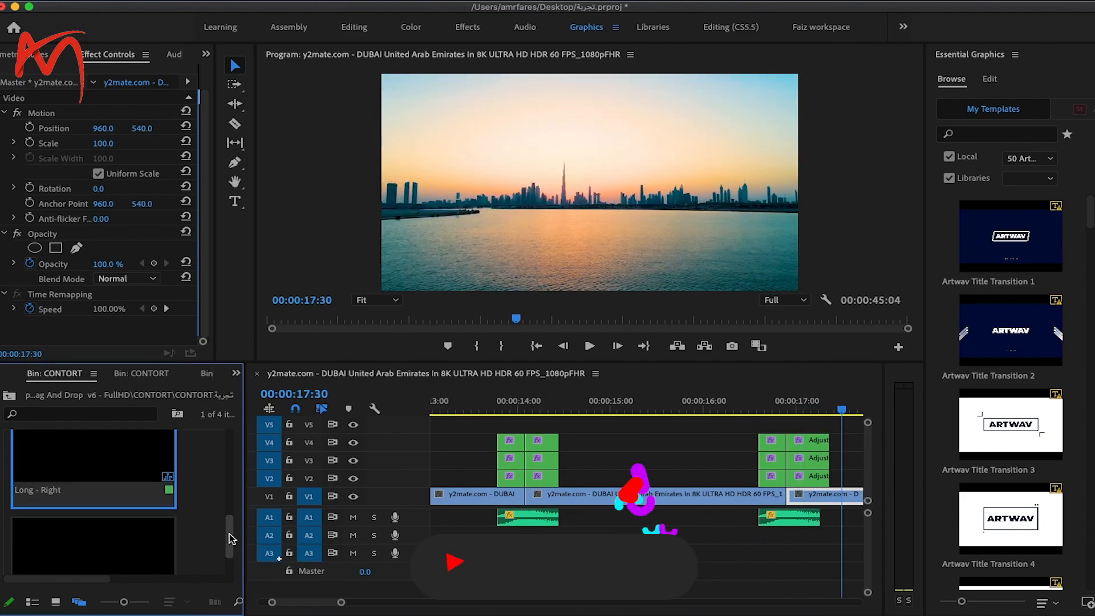
{"action": "scroll", "coordinate": [308, 593], "scroll_direction": "down", "scroll_amount": 5}
{"action": "left_click_drag", "start_coordinate": [41, 517], "coordinate": [584, 414]}
{"action": "left_click", "coordinate": [583, 411]}
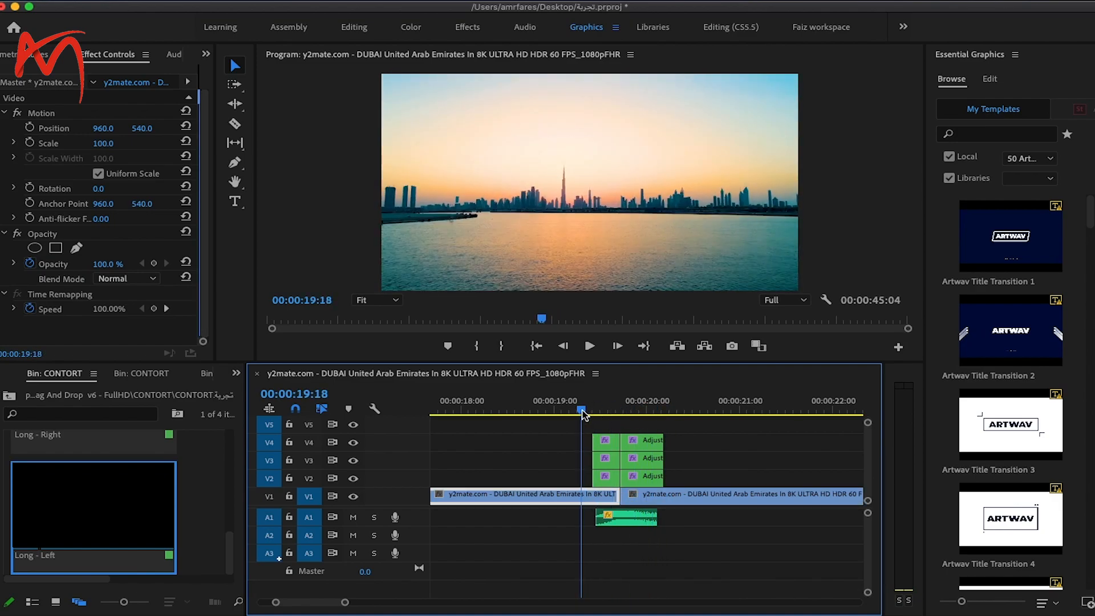
{"action": "left_click_drag", "start_coordinate": [322, 603], "coordinate": [324, 603]}
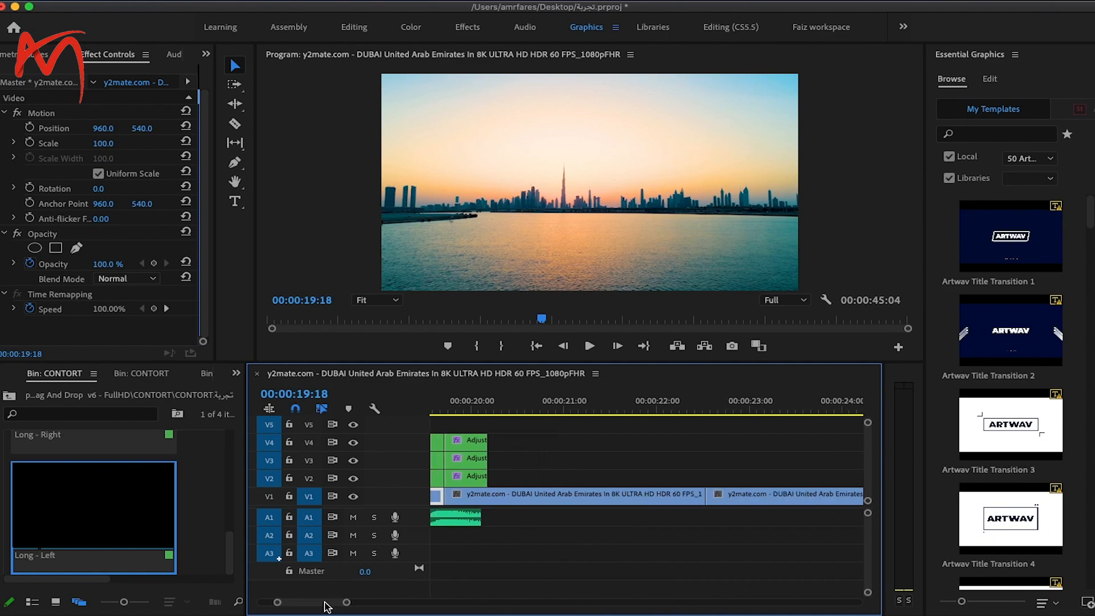
- Open the pack's LENS ZOOMING bin, place the Lens zoom IN transition over the cut between the eighth and ninth clips and preview it
{"action": "left_click", "coordinate": [1, 375]}
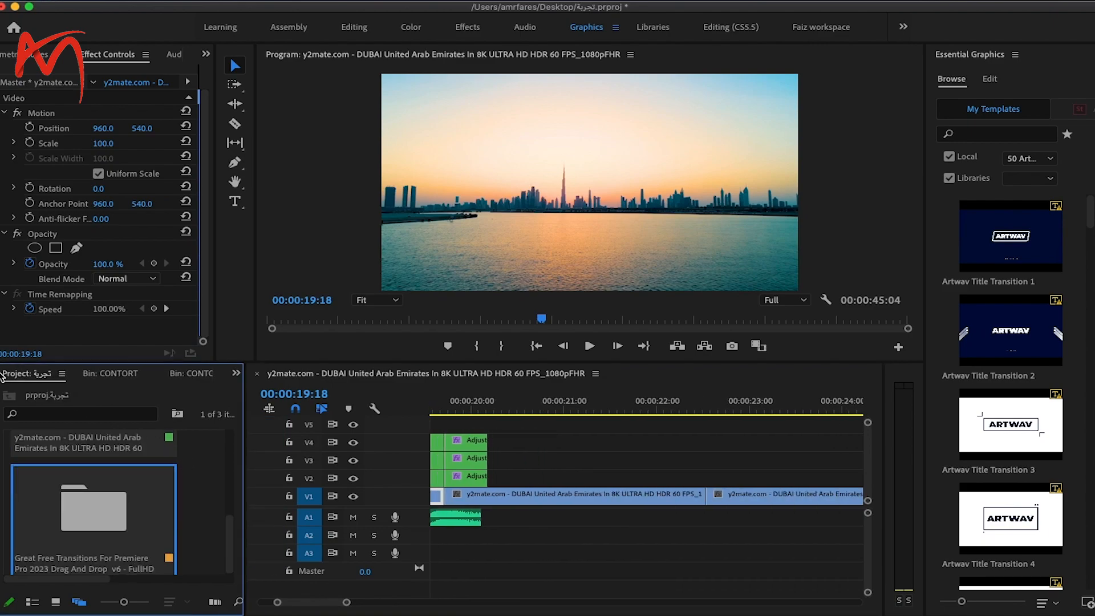
{"action": "left_click_drag", "start_coordinate": [232, 539], "coordinate": [220, 558]}
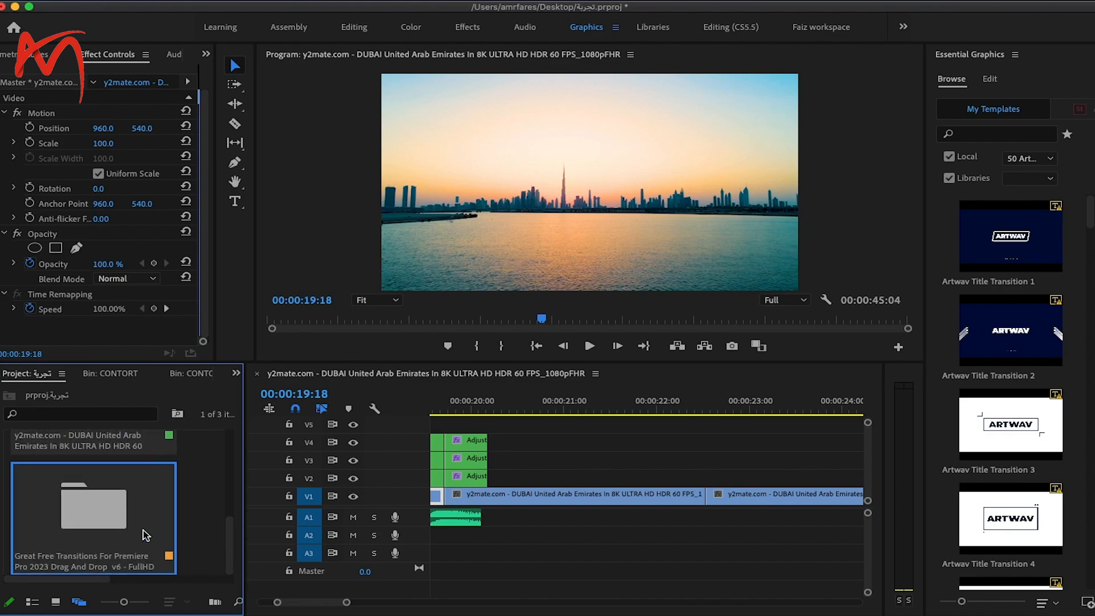
{"action": "double_click", "coordinate": [113, 521]}
{"action": "left_click_drag", "start_coordinate": [229, 516], "coordinate": [227, 564]}
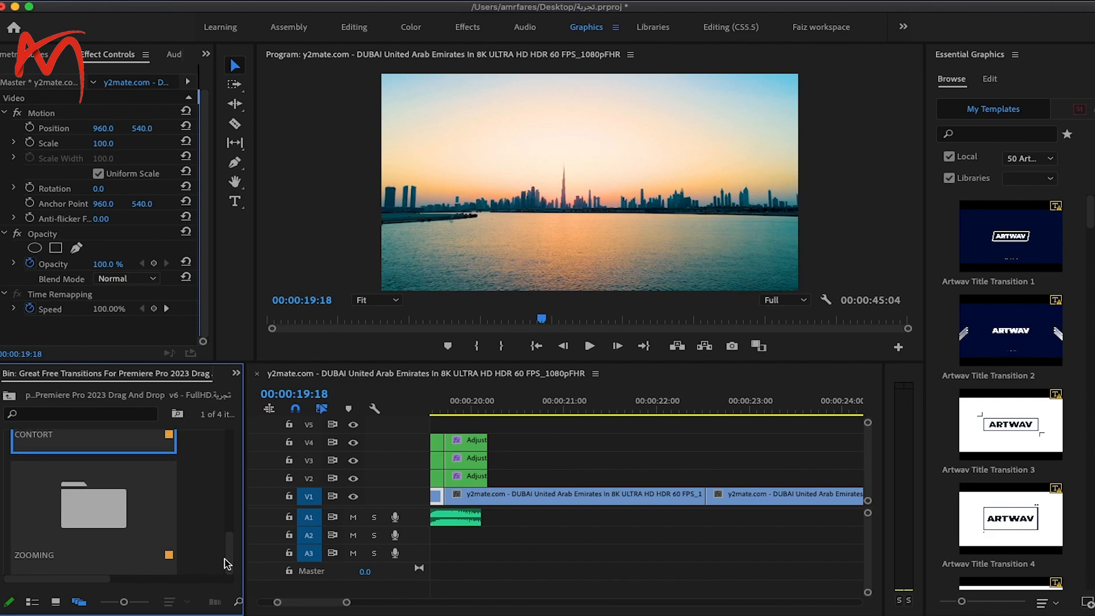
{"action": "double_click", "coordinate": [105, 515]}
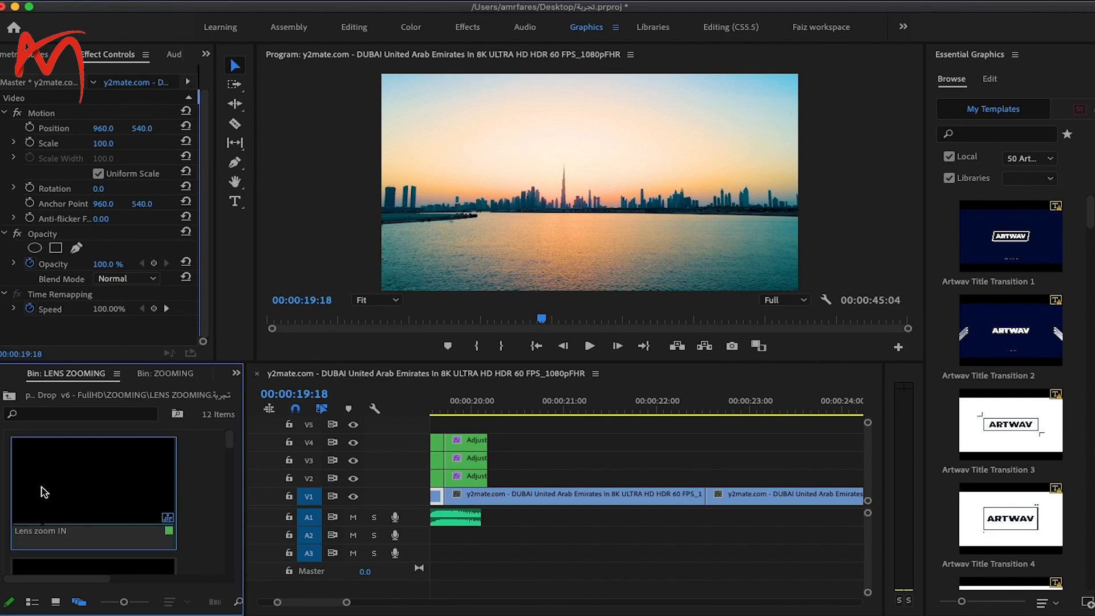
{"action": "left_click_drag", "start_coordinate": [37, 490], "coordinate": [707, 486]}
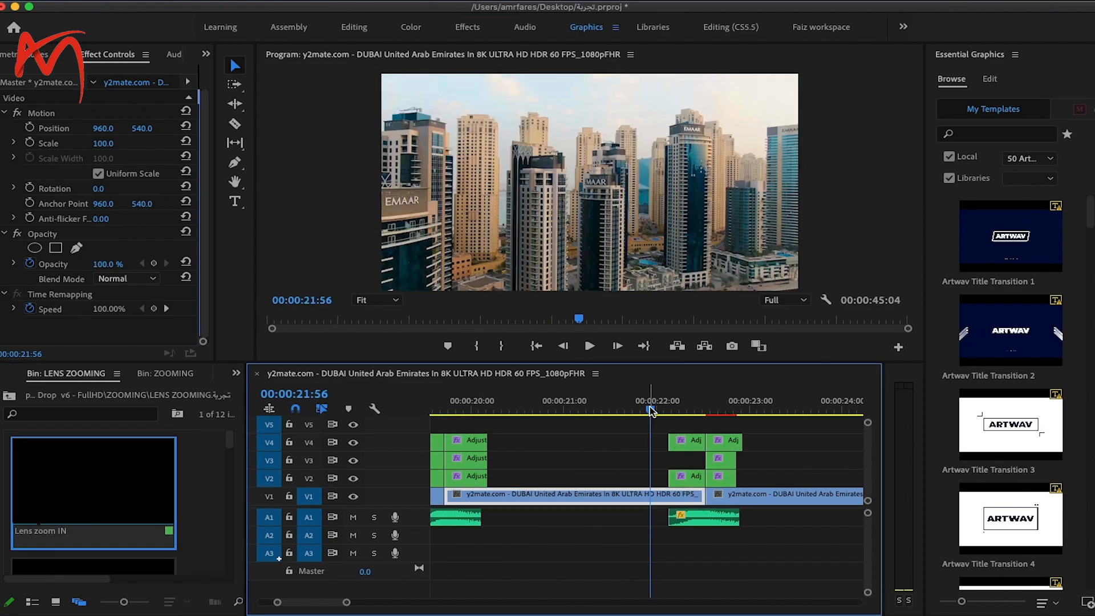
{"action": "left_click_drag", "start_coordinate": [652, 411], "coordinate": [817, 386]}
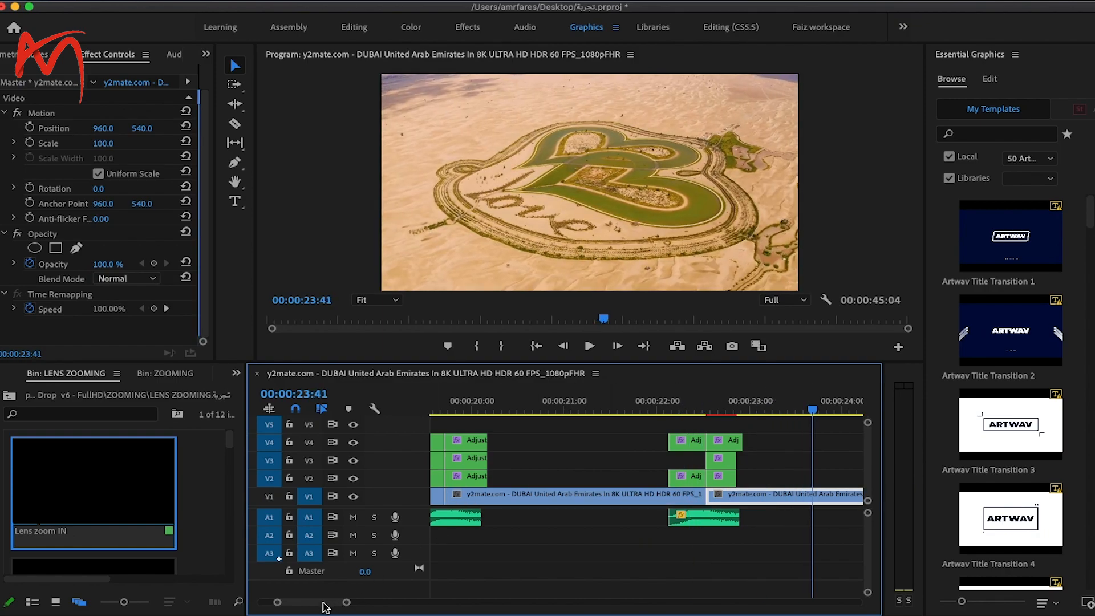
- Place the Lens zoom IN Fast transition over the cut between the ninth and tenth clips and preview it
{"action": "scroll", "coordinate": [324, 606], "scroll_direction": "down", "scroll_amount": 3}
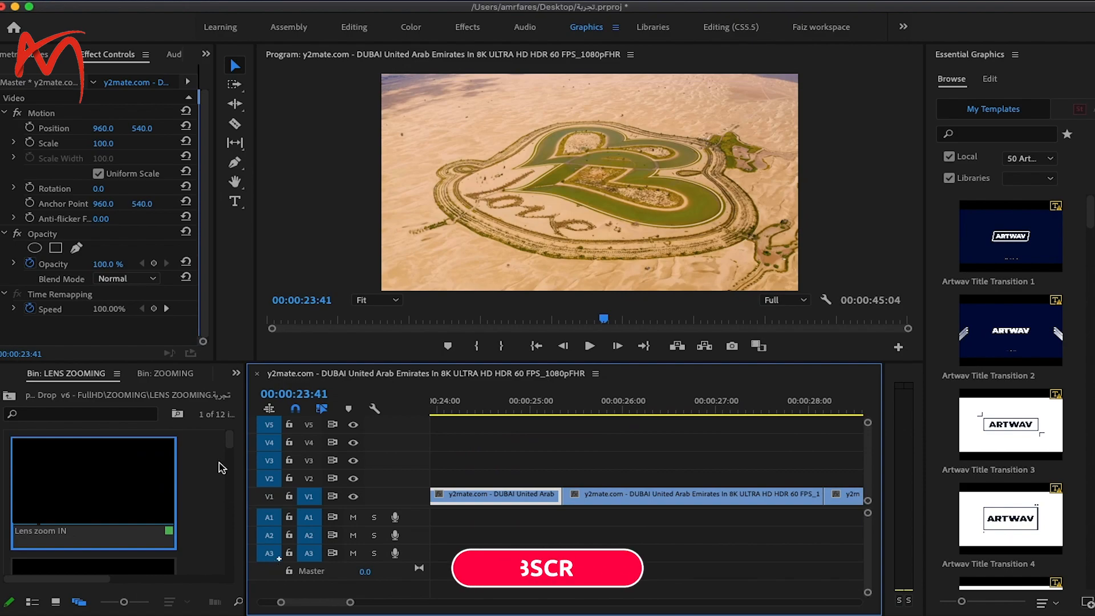
{"action": "left_click_drag", "start_coordinate": [228, 442], "coordinate": [228, 454]}
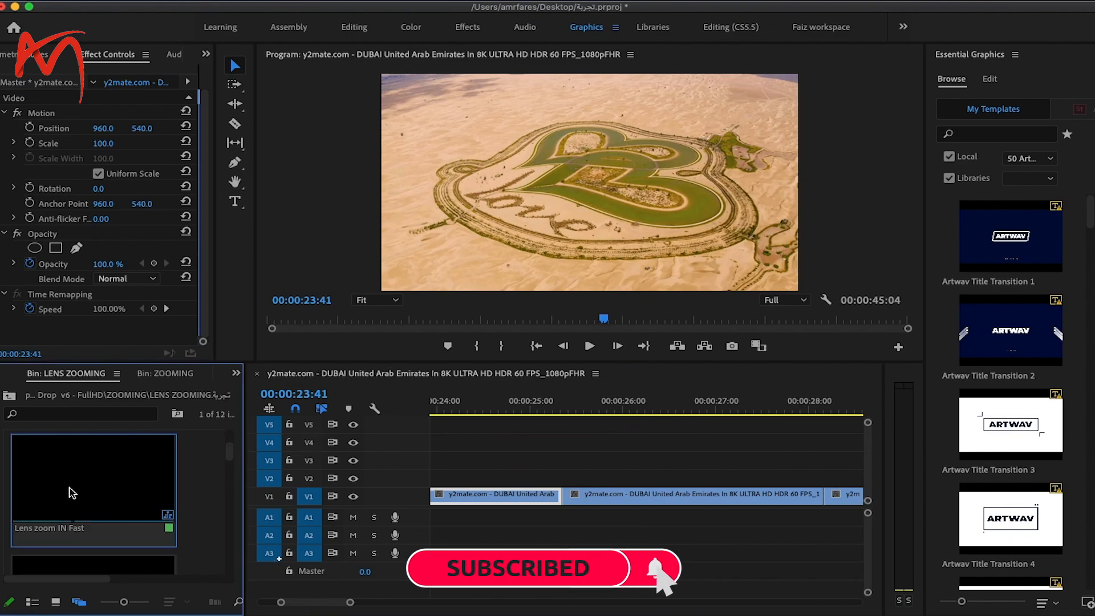
{"action": "left_click_drag", "start_coordinate": [60, 489], "coordinate": [567, 469]}
{"action": "left_click_drag", "start_coordinate": [518, 412], "coordinate": [790, 406]}
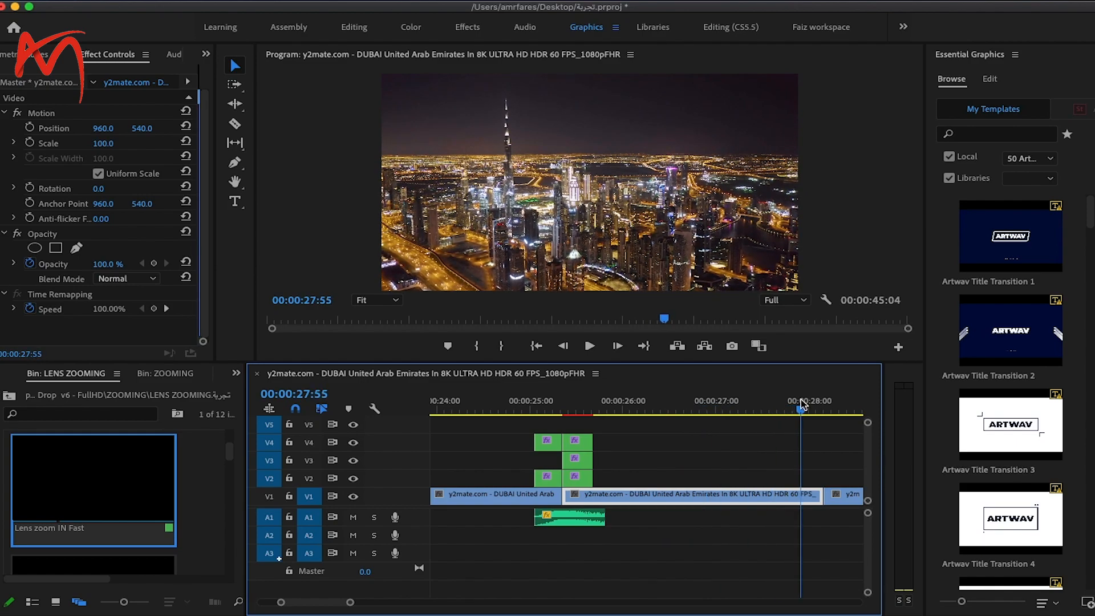
- Place the Lens zoom IN Fast Right transition over the cut between the tenth and eleventh clips and preview it
{"action": "scroll", "coordinate": [231, 458], "scroll_direction": "down", "scroll_amount": 3}
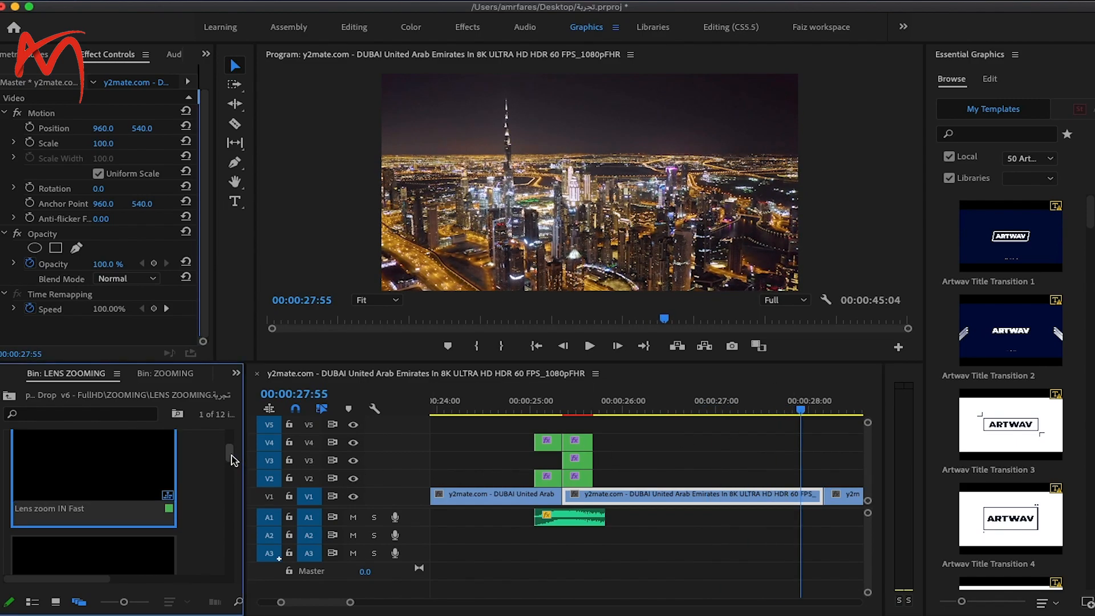
{"action": "left_click_drag", "start_coordinate": [62, 483], "coordinate": [837, 485]}
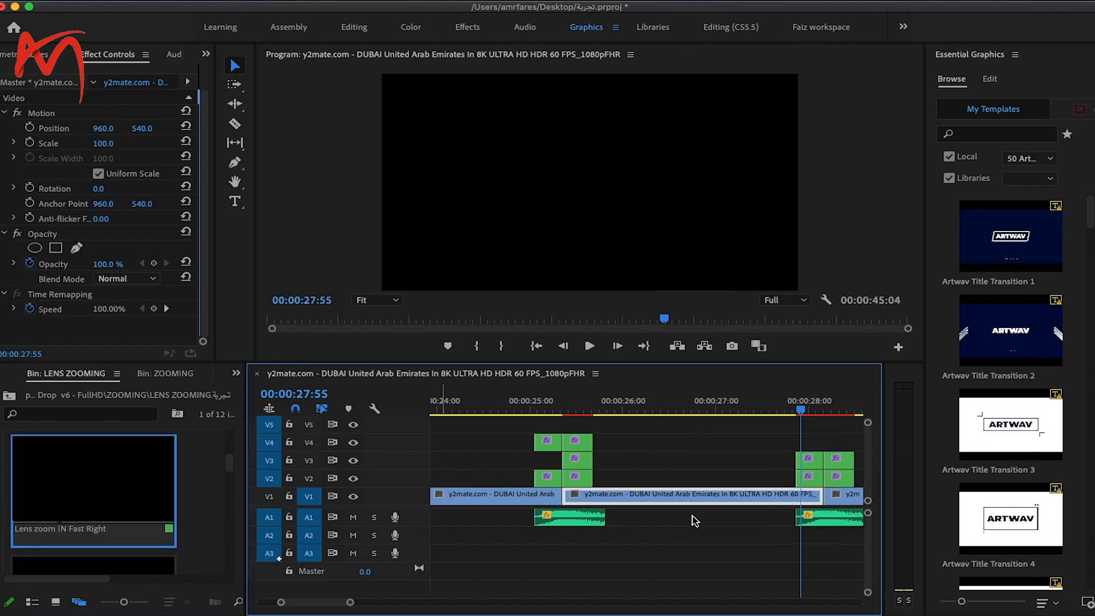
{"action": "scroll", "coordinate": [329, 606], "scroll_direction": "down", "scroll_amount": 3}
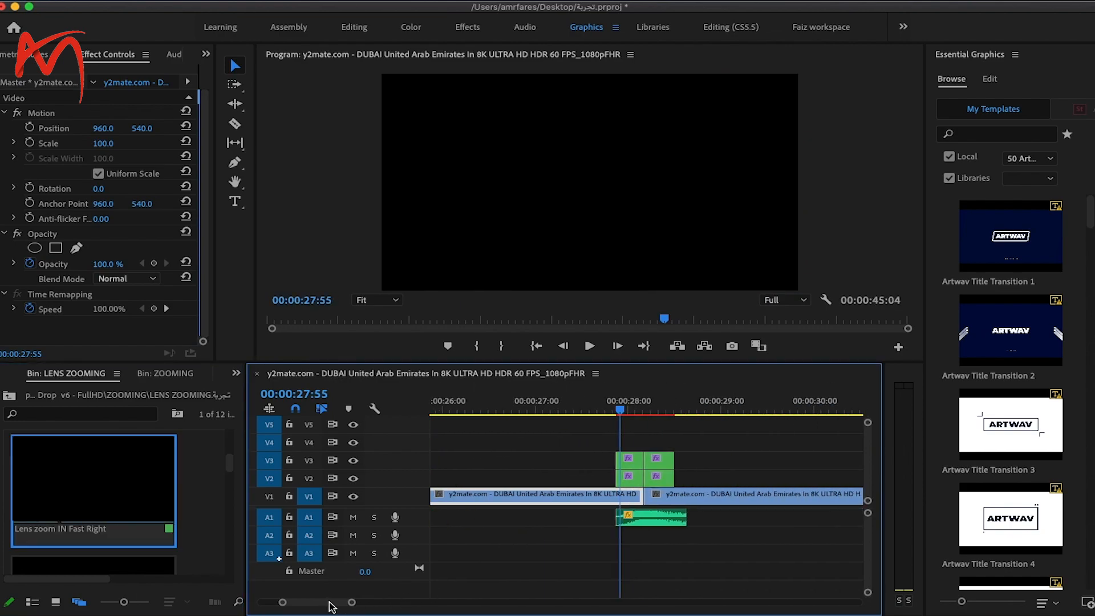
{"action": "mouse_move", "coordinate": [620, 409]}
{"action": "left_mouse_down"}
{"action": "mouse_move", "coordinate": [606, 410]}
{"action": "mouse_move", "coordinate": [682, 409]}
{"action": "mouse_move", "coordinate": [601, 413]}
{"action": "left_mouse_up"}
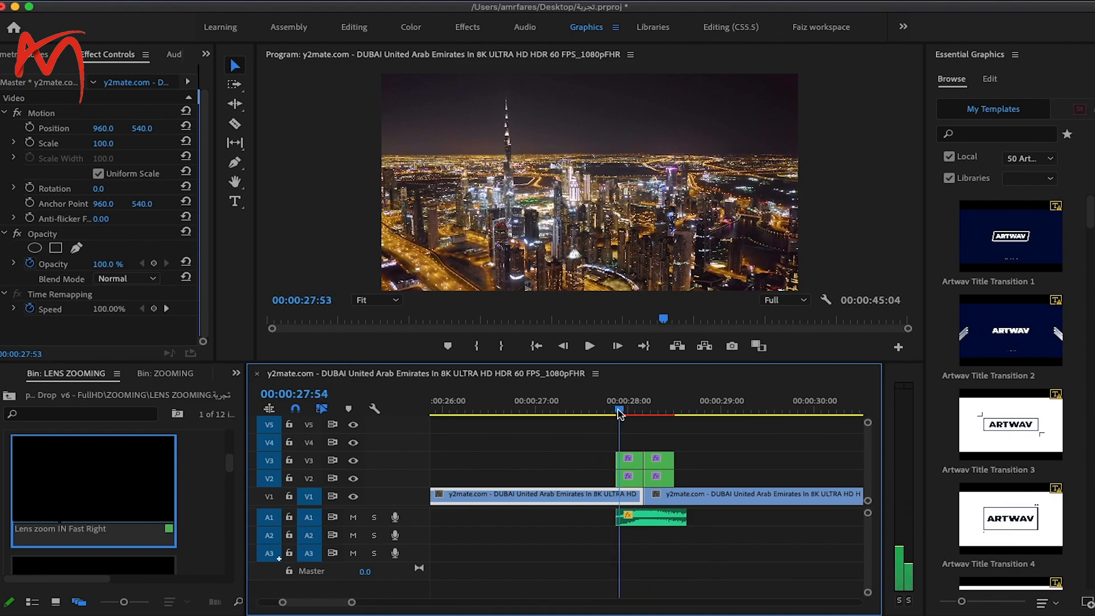
{"action": "left_click_drag", "start_coordinate": [644, 410], "coordinate": [597, 413]}
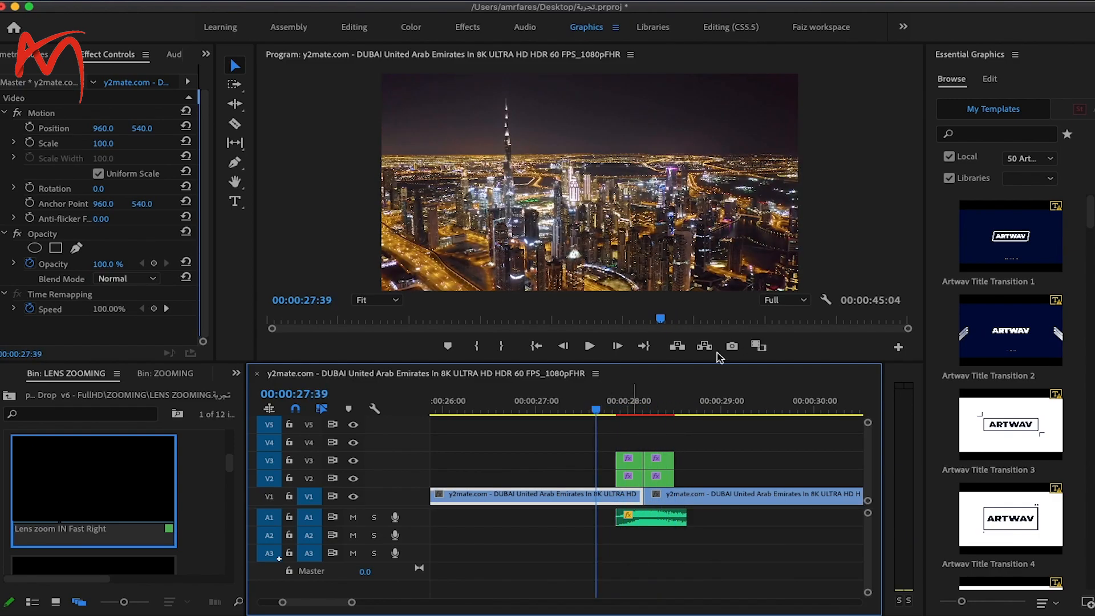
- Set the program preview's playback resolution to 1/4 and preview the Lens zoom IN Fast Right transition again
{"action": "left_click", "coordinate": [783, 301]}
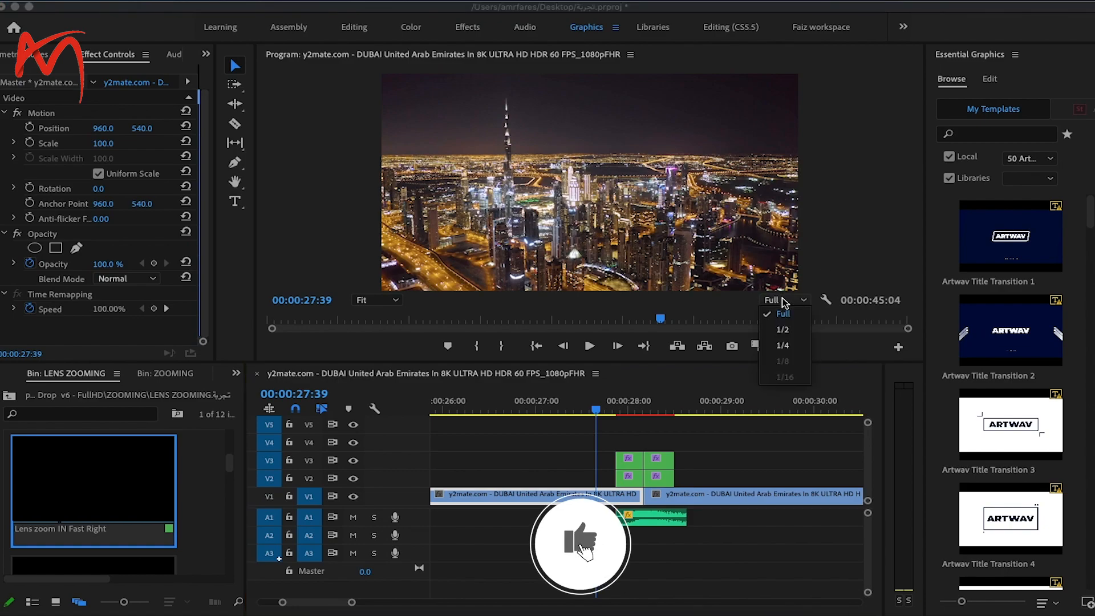
{"action": "left_click", "coordinate": [782, 345]}
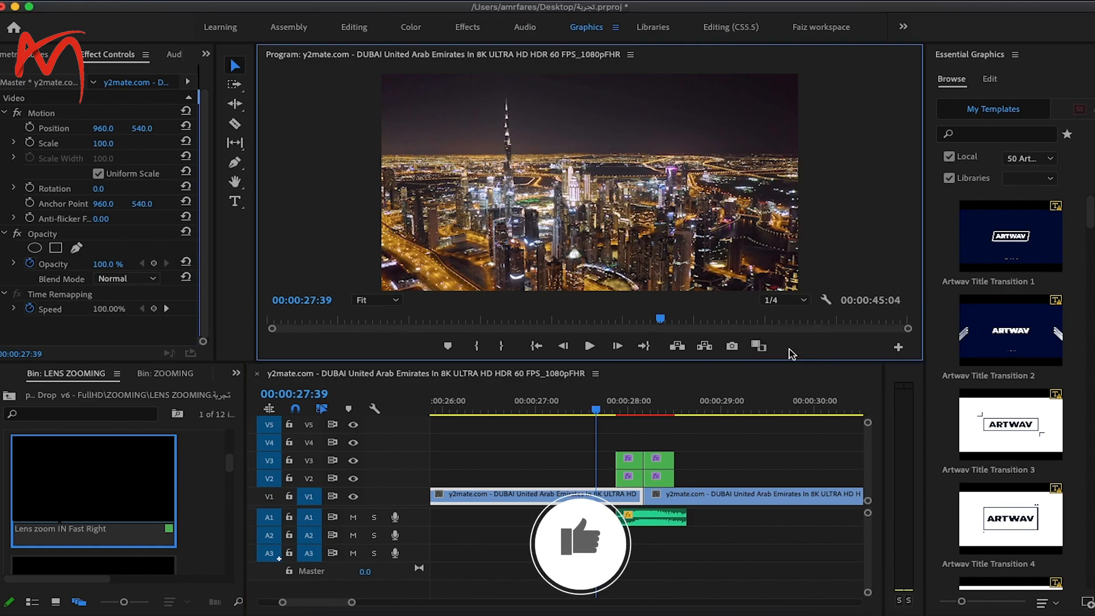
{"action": "left_click", "coordinate": [604, 429]}
{"action": "left_click_drag", "start_coordinate": [597, 414], "coordinate": [722, 406]}
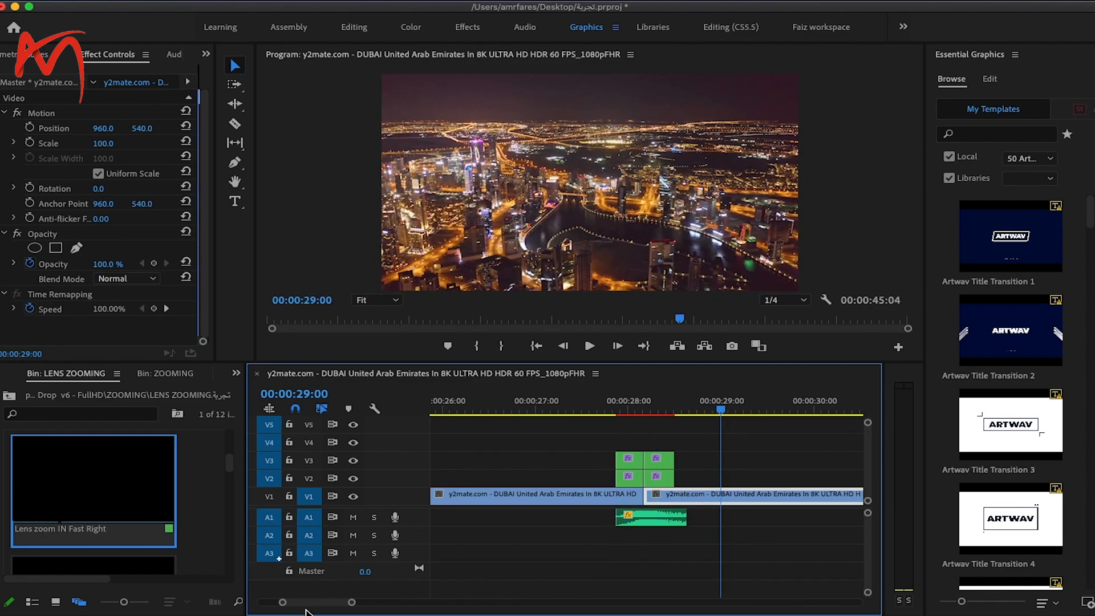
- Place the Lens zoom IN Right transition over the cut between the eleventh and twelfth clips and preview it
{"action": "left_click_drag", "start_coordinate": [307, 601], "coordinate": [309, 602]}
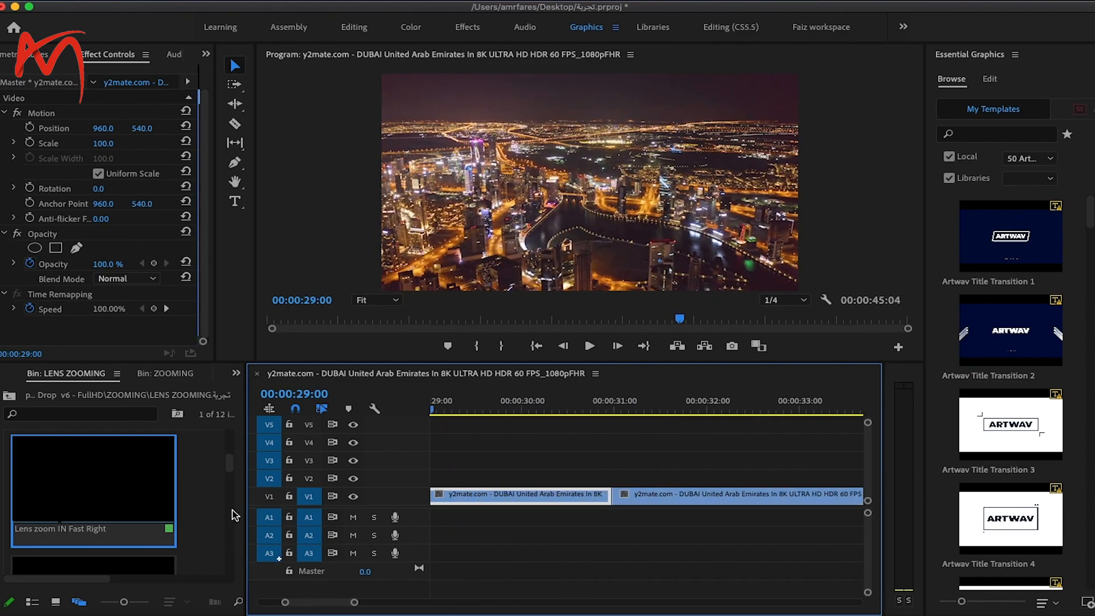
{"action": "left_click_drag", "start_coordinate": [233, 469], "coordinate": [229, 482]}
{"action": "left_click_drag", "start_coordinate": [51, 475], "coordinate": [622, 486]}
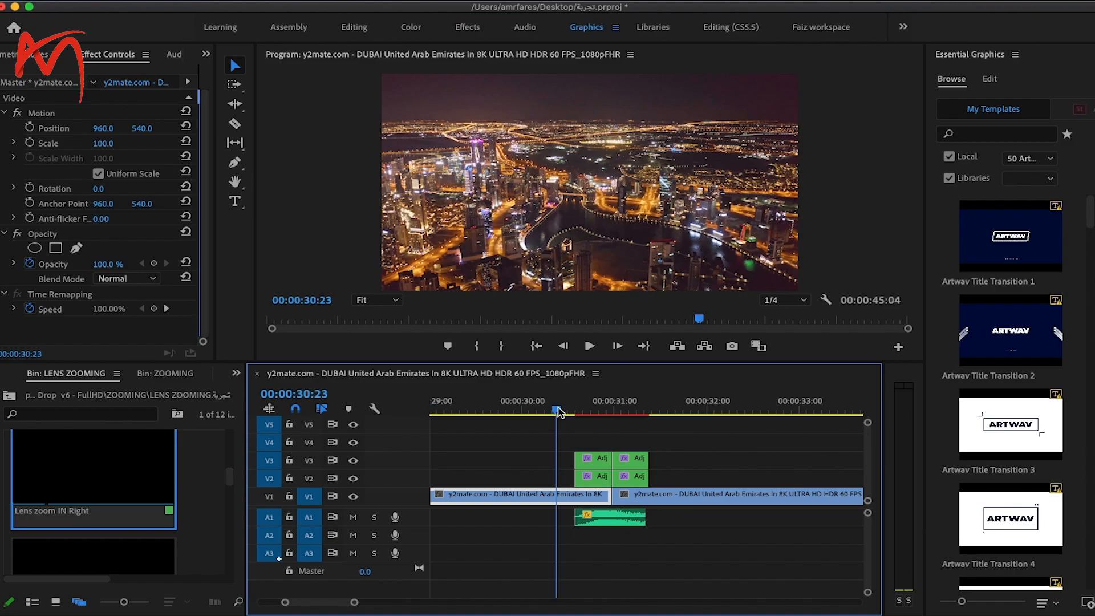
{"action": "left_click_drag", "start_coordinate": [614, 409], "coordinate": [713, 401]}
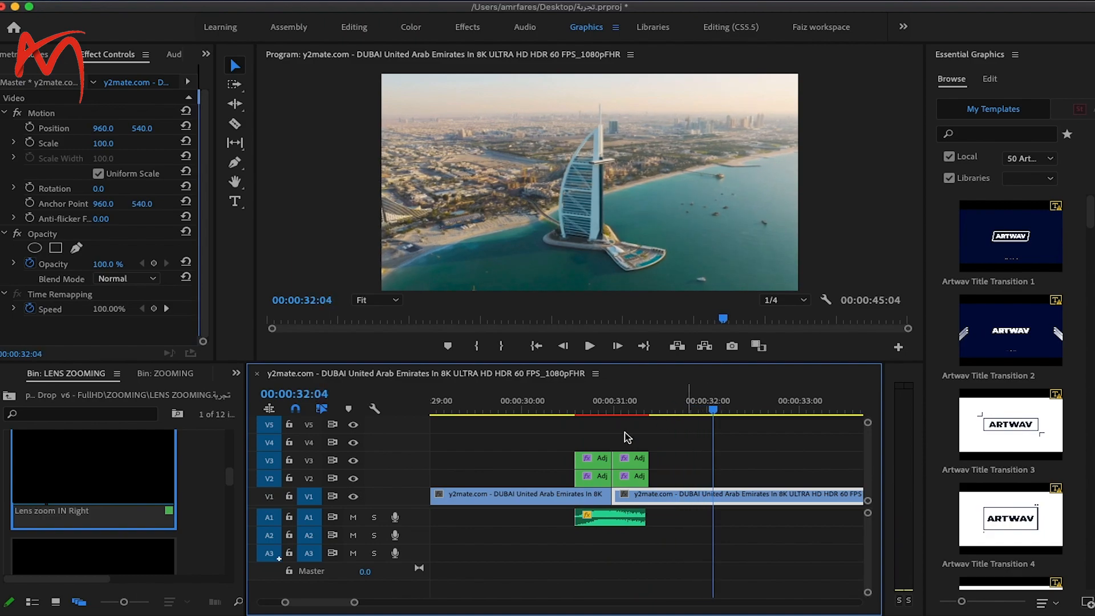
- Place the Lens zoom IN Fast Left transition over the cut between the twelfth and thirteenth clips and preview it
{"action": "left_click_drag", "start_coordinate": [311, 601], "coordinate": [313, 602]}
{"action": "left_click_drag", "start_coordinate": [231, 481], "coordinate": [230, 495]}
{"action": "left_click_drag", "start_coordinate": [52, 459], "coordinate": [719, 477]}
{"action": "left_click_drag", "start_coordinate": [546, 409], "coordinate": [807, 418]}
{"action": "left_click", "coordinate": [695, 430]}
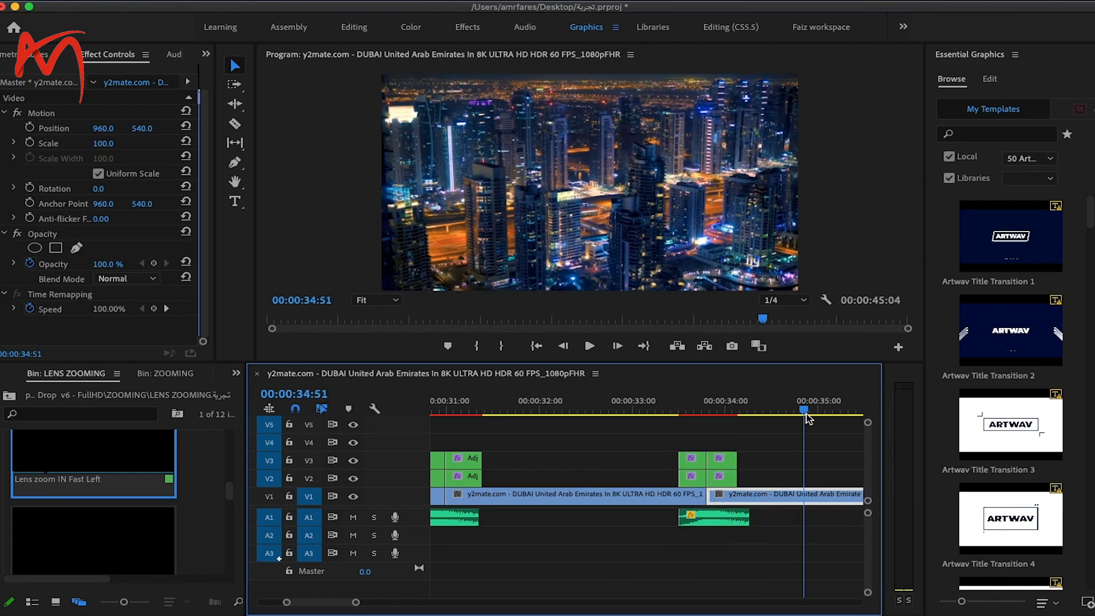
- Place the Lens zoom IN Left transition over the cut between the thirteenth and fourteenth clips and preview it
{"action": "left_click_drag", "start_coordinate": [318, 601], "coordinate": [321, 602]}
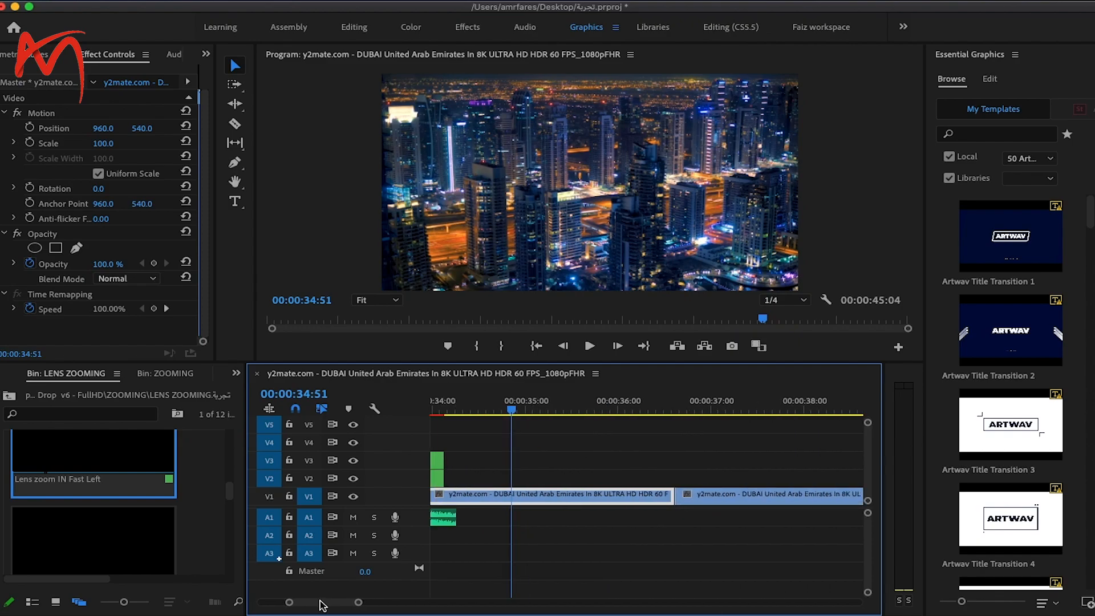
{"action": "left_click", "coordinate": [228, 492]}
{"action": "left_click_drag", "start_coordinate": [230, 498], "coordinate": [230, 506]}
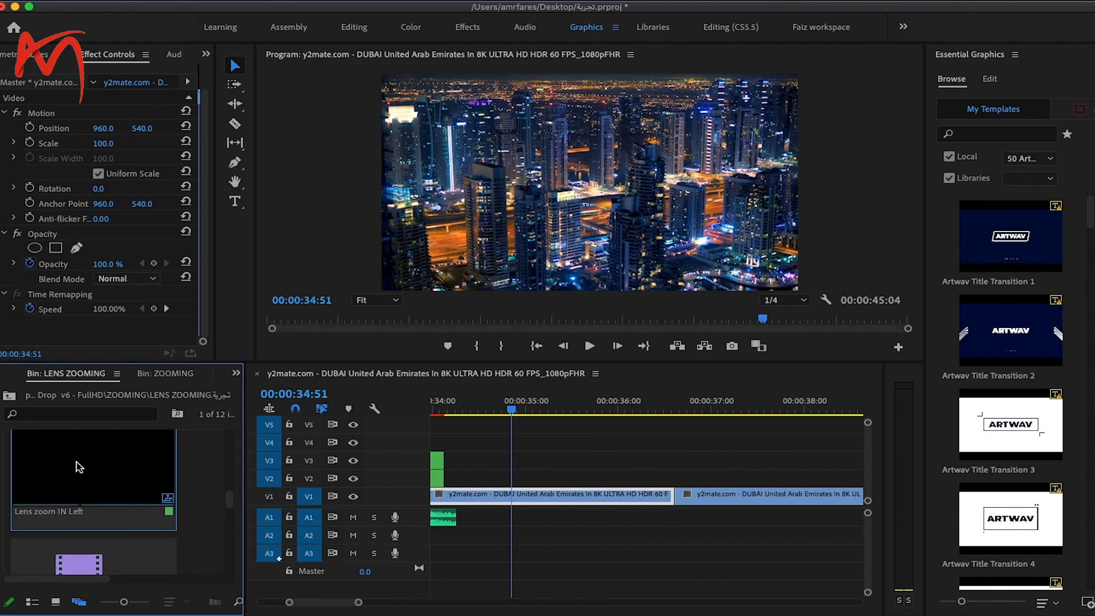
{"action": "left_click_drag", "start_coordinate": [66, 465], "coordinate": [642, 467]}
{"action": "left_click_drag", "start_coordinate": [511, 412], "coordinate": [565, 410]}
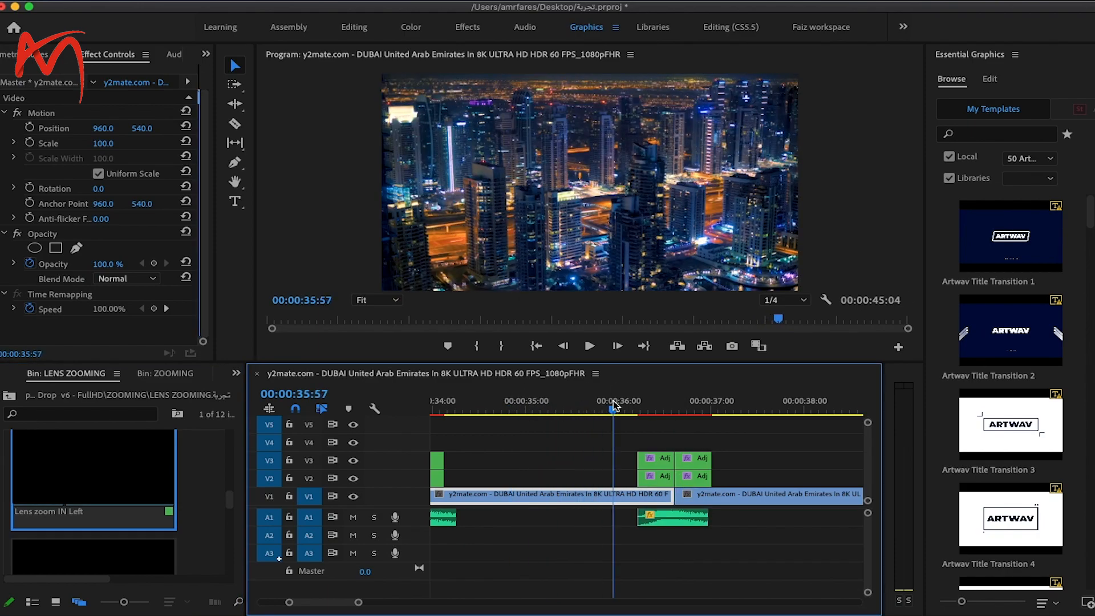
{"action": "left_click_drag", "start_coordinate": [655, 400], "coordinate": [629, 429]}
{"action": "left_click", "coordinate": [657, 431]}
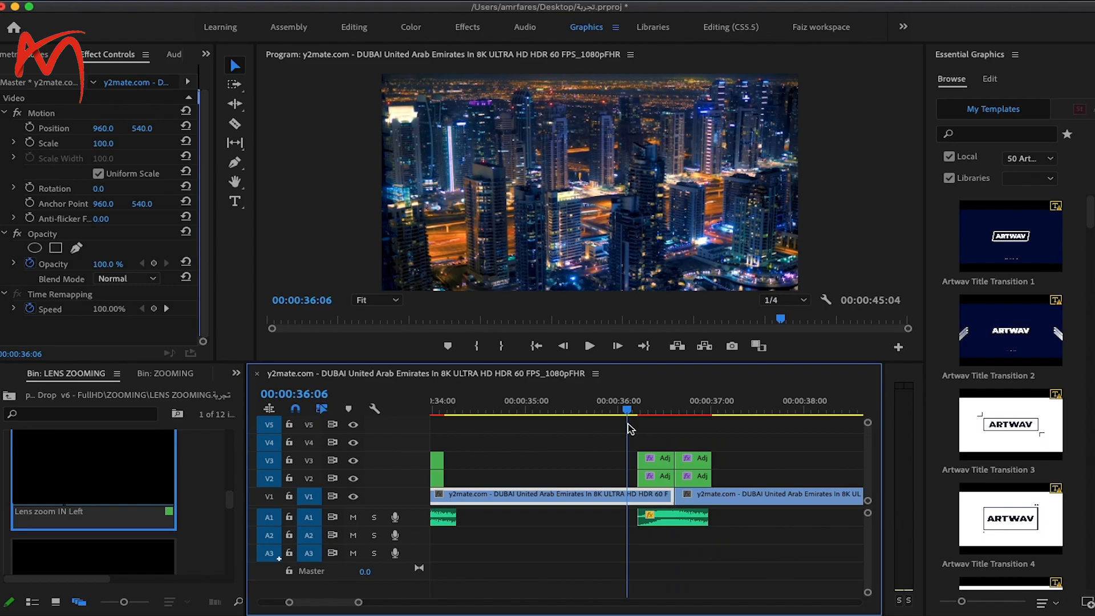
- Place the Lens zoom OUT transition over the cut between the fourteenth and fifteenth clips and preview it
{"action": "left_click_drag", "start_coordinate": [231, 505], "coordinate": [233, 514]}
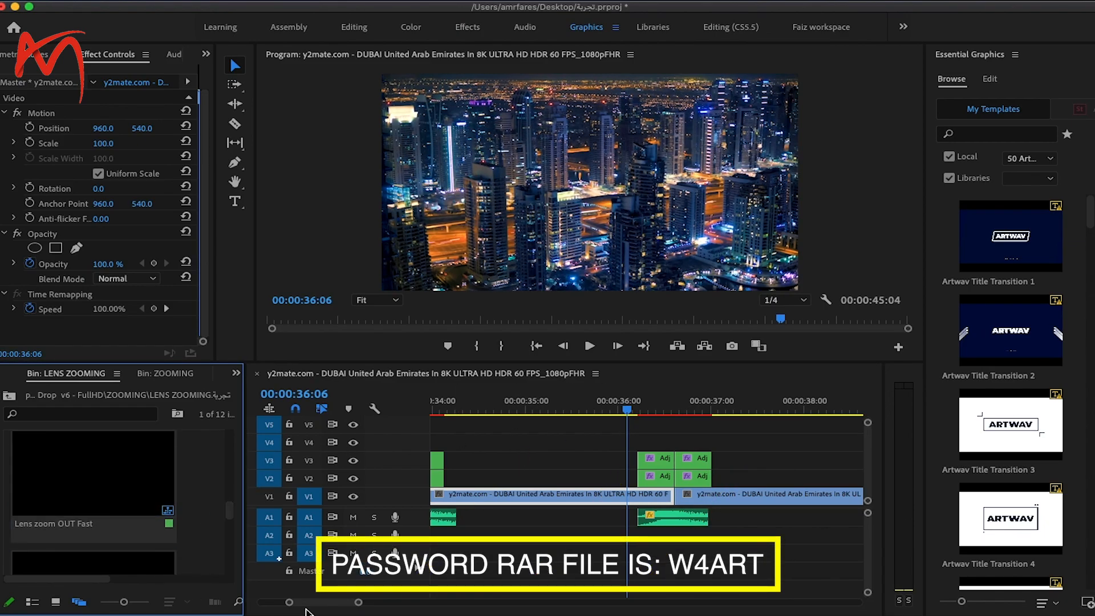
{"action": "left_click_drag", "start_coordinate": [315, 604], "coordinate": [319, 604]}
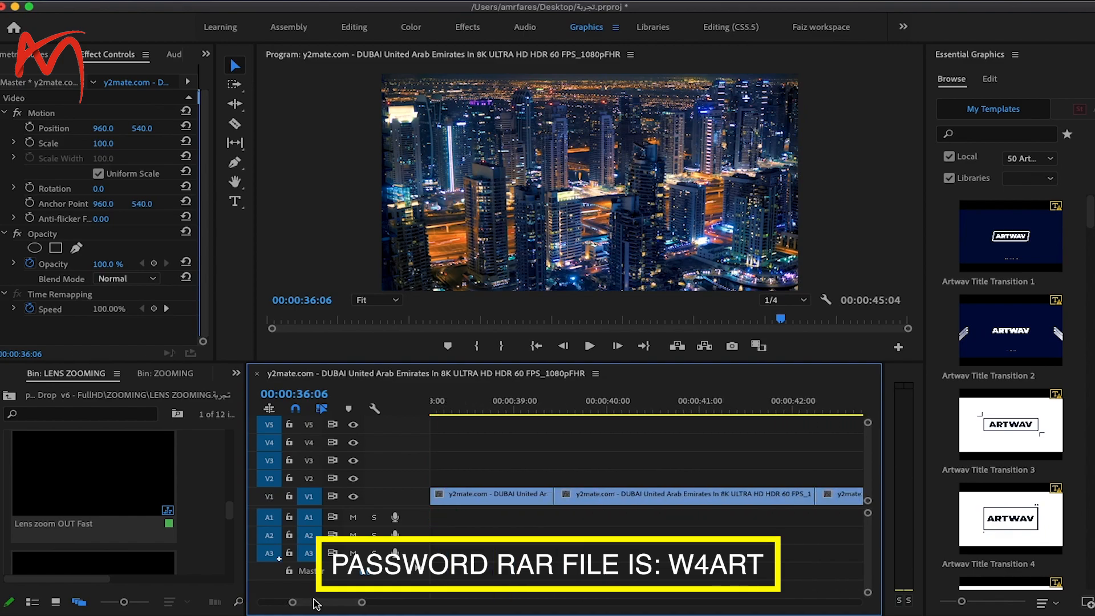
{"action": "left_click_drag", "start_coordinate": [229, 505], "coordinate": [230, 517]}
{"action": "left_click_drag", "start_coordinate": [39, 486], "coordinate": [562, 478]}
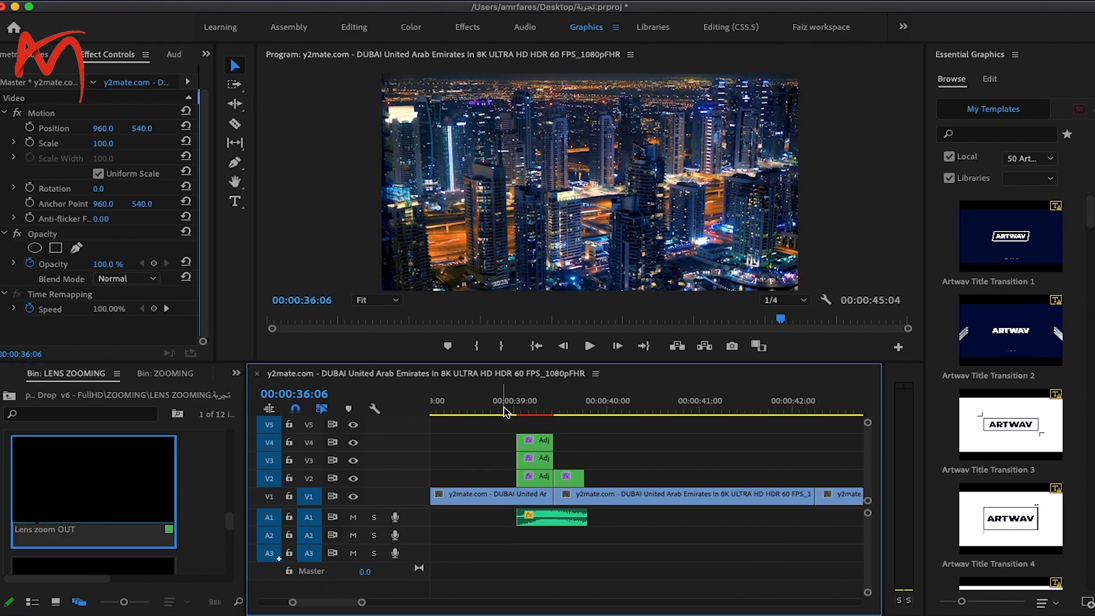
{"action": "left_click_drag", "start_coordinate": [517, 407], "coordinate": [590, 401]}
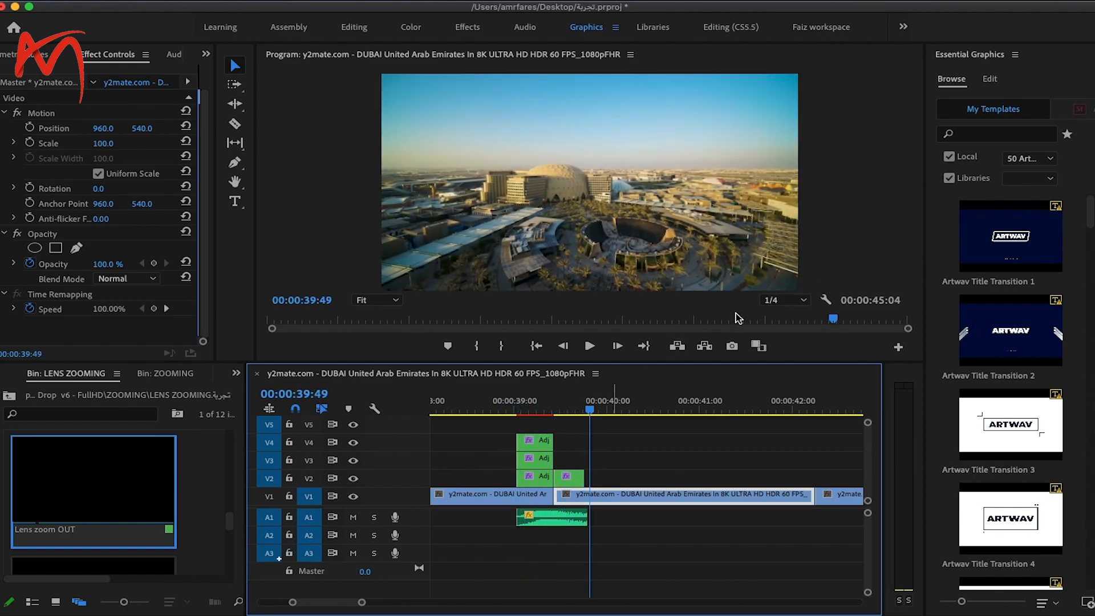
- Set the program preview's playback resolution to Full and scrub the playhead to 00:00:42:01, just before the last cut
{"action": "left_click", "coordinate": [785, 302]}
{"action": "left_click", "coordinate": [785, 315]}
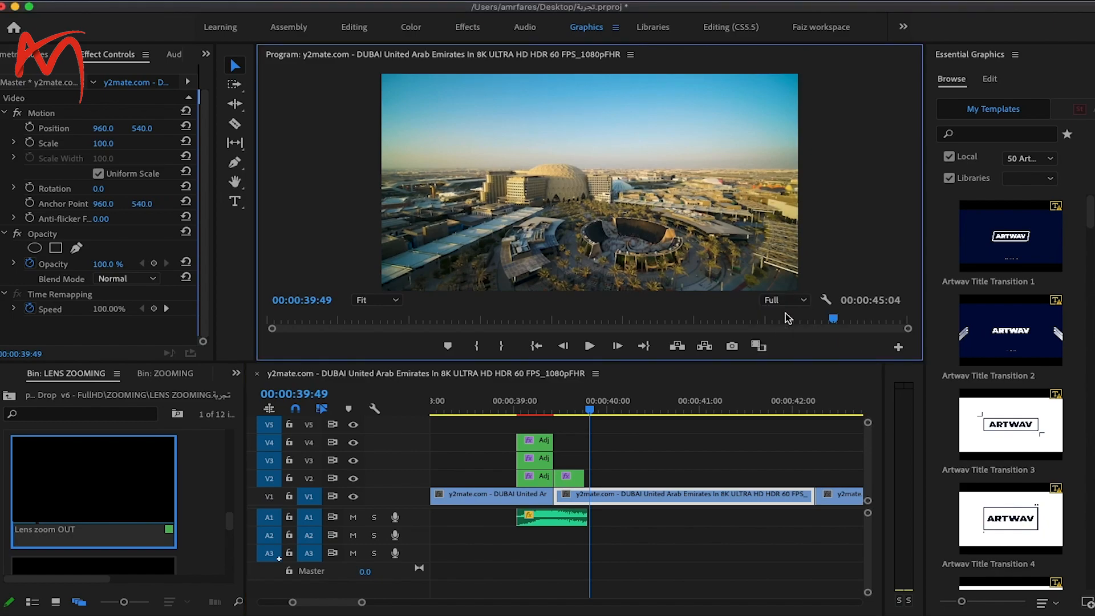
{"action": "left_click", "coordinate": [666, 454]}
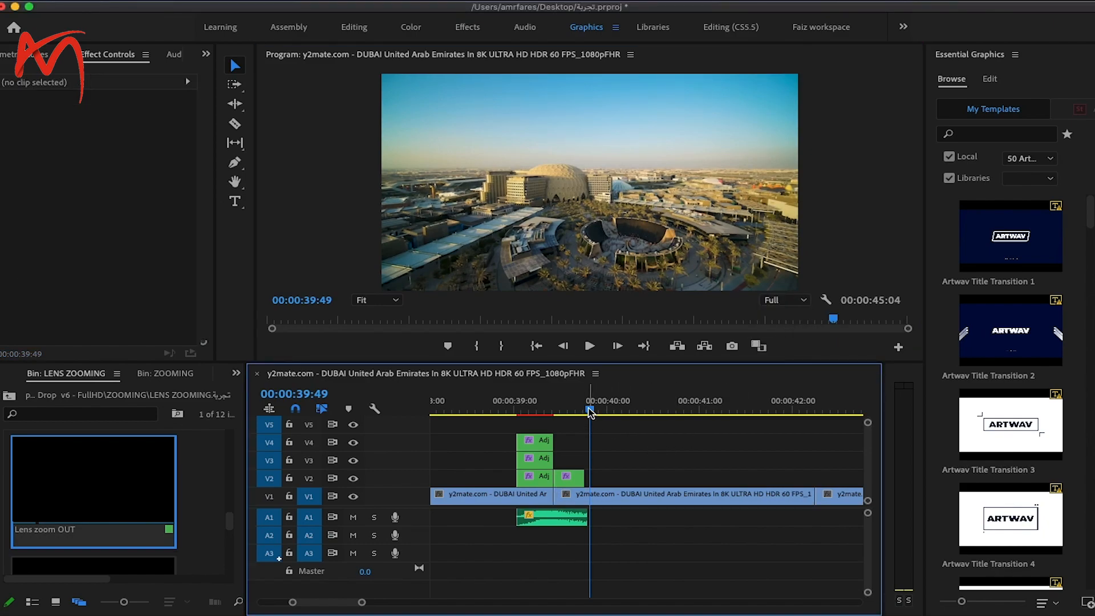
{"action": "left_click_drag", "start_coordinate": [590, 410], "coordinate": [792, 393]}
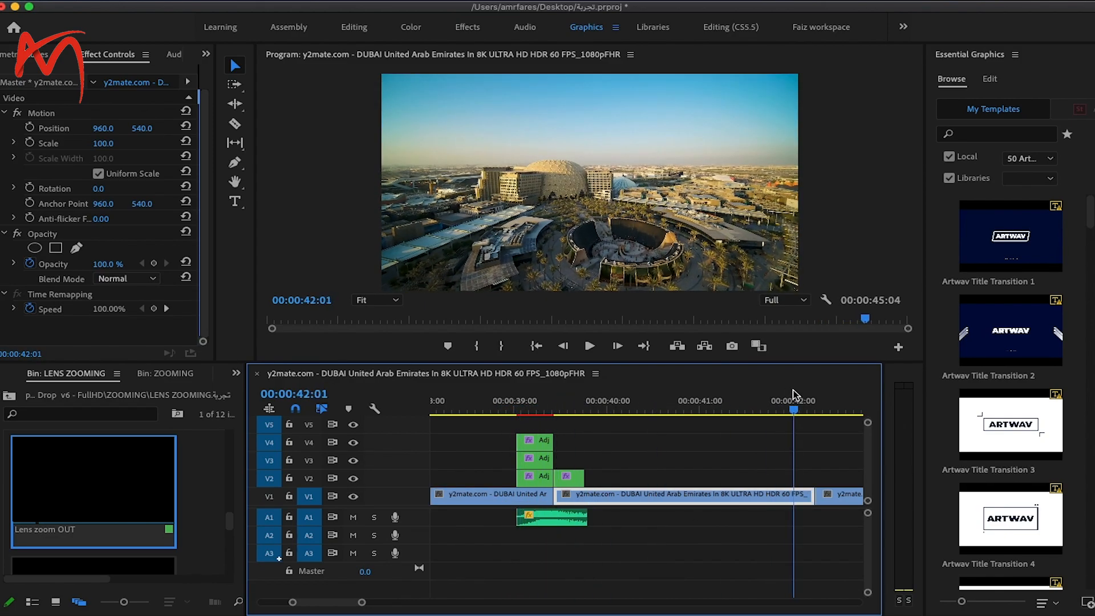
- Place the Lens zoom OUT Right transition over the cut between the fifteenth and sixteenth clips and preview it
{"action": "left_click_drag", "start_coordinate": [229, 520], "coordinate": [229, 534]}
{"action": "left_click_drag", "start_coordinate": [39, 484], "coordinate": [820, 476]}
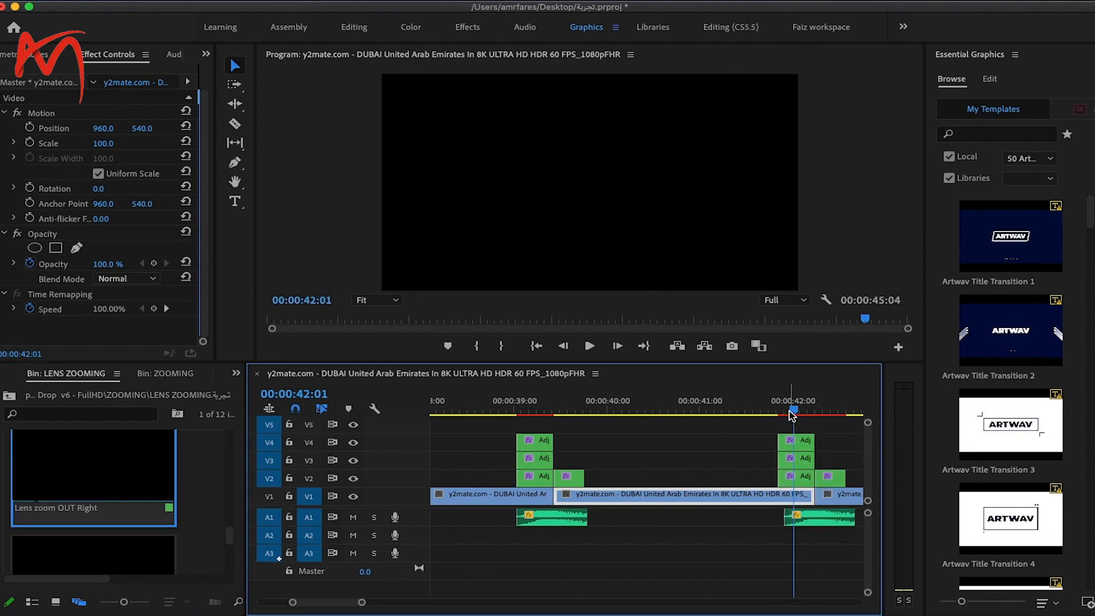
{"action": "left_click_drag", "start_coordinate": [794, 409], "coordinate": [834, 416]}
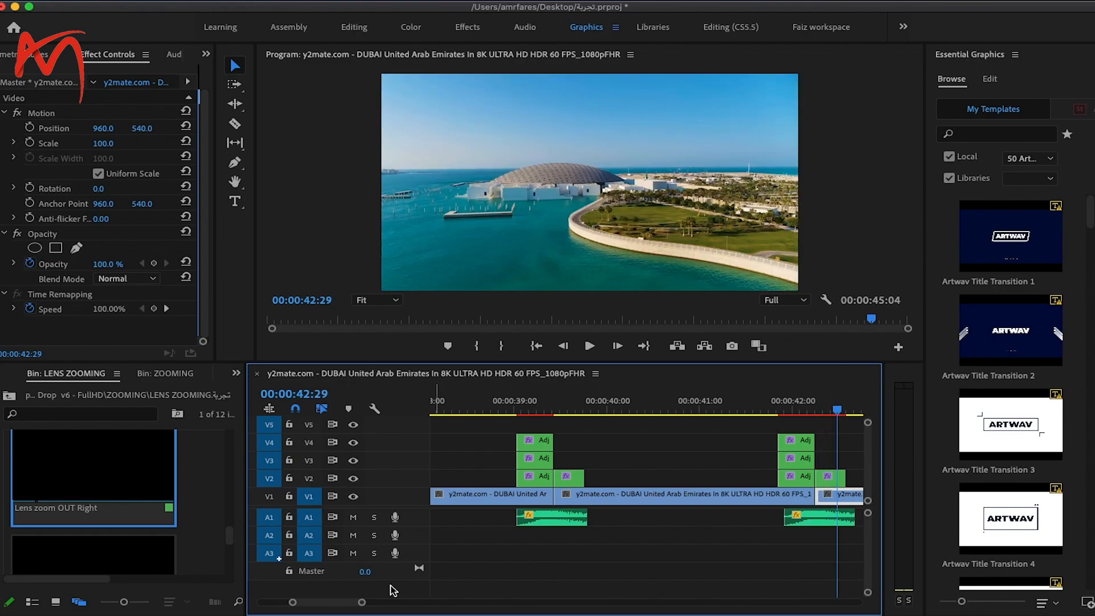
{"action": "scroll", "coordinate": [337, 608], "scroll_direction": "right", "scroll_amount": 5}
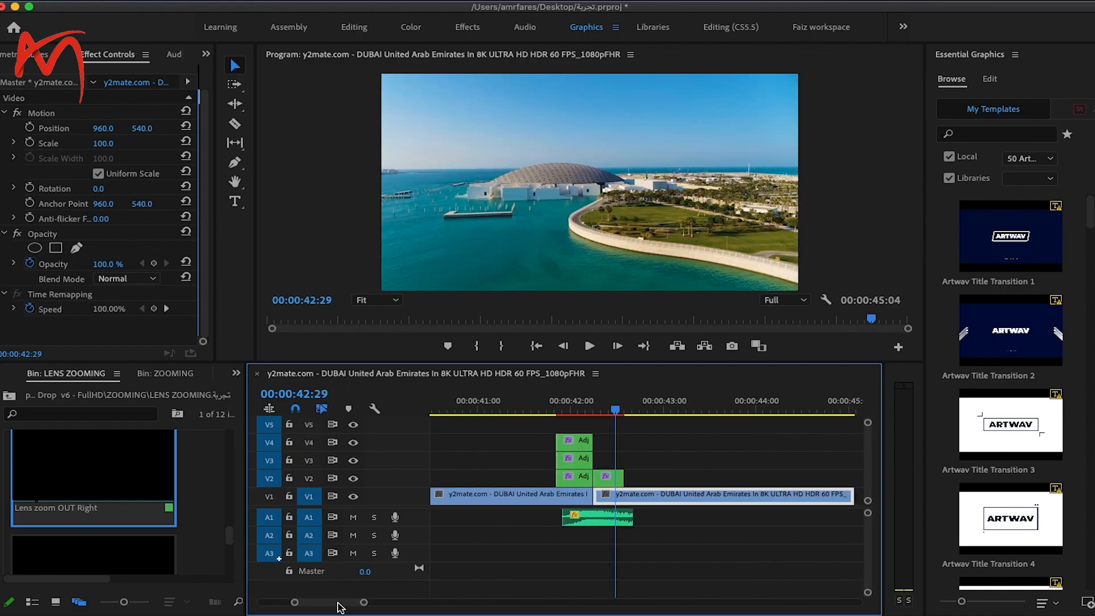
- Set the program preview's playback resolution to 1/4 and delete the Lens zoom OUT Right adjustment layers above the last cut
{"action": "left_click_drag", "start_coordinate": [613, 408], "coordinate": [673, 399]}
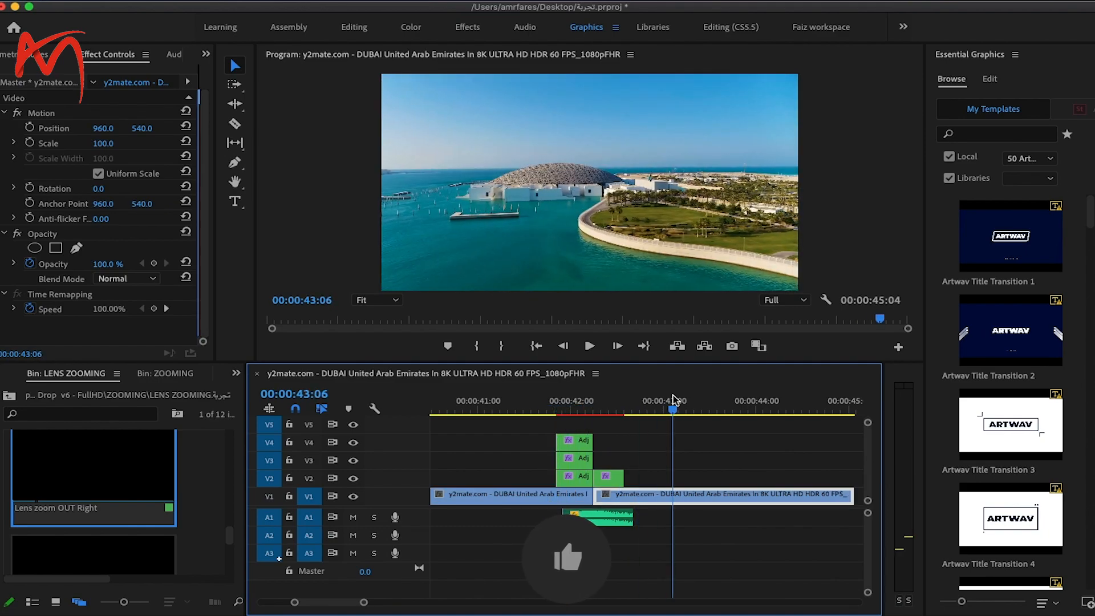
{"action": "left_click", "coordinate": [776, 303]}
{"action": "left_click", "coordinate": [788, 344]}
{"action": "left_click", "coordinate": [498, 446]}
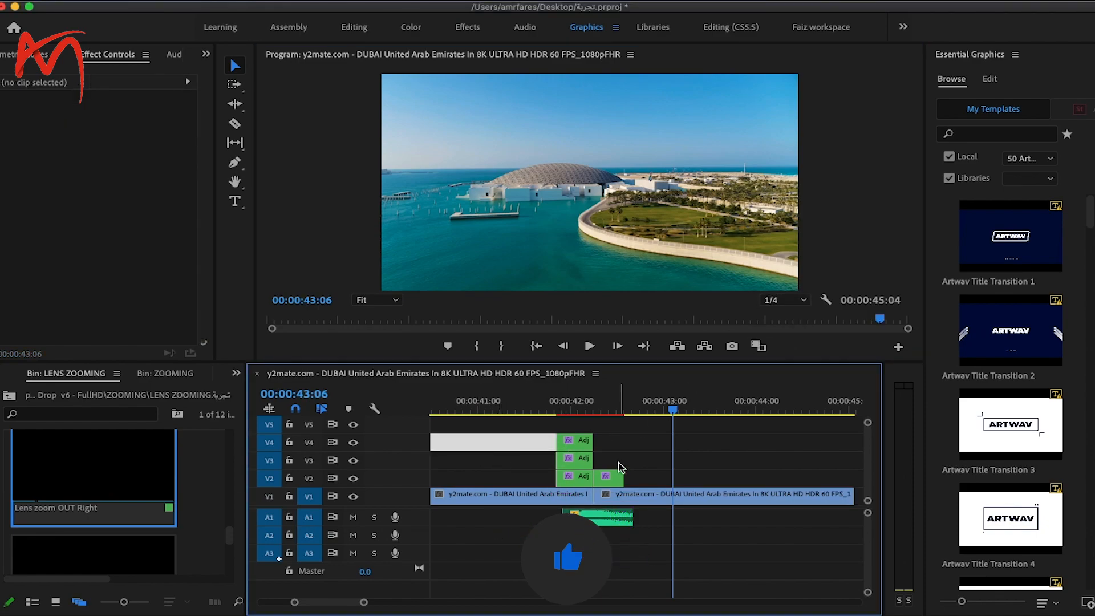
{"action": "key", "text": "Delete"}
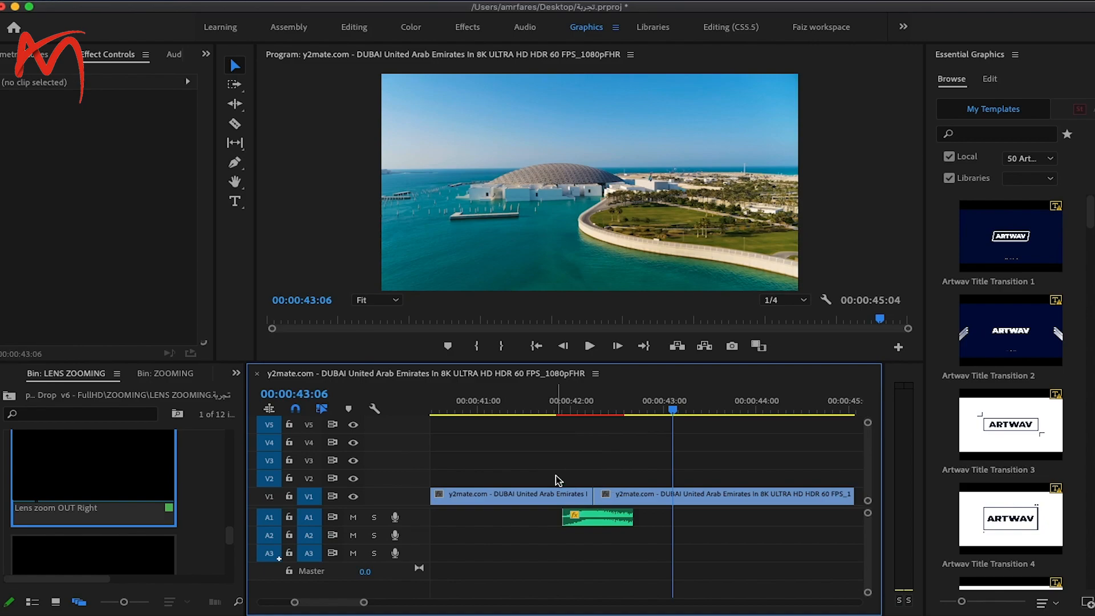
- Open the SHORT ZOOMING bin inside the transition pack's ZOOMING bin
{"action": "left_click", "coordinate": [3, 377]}
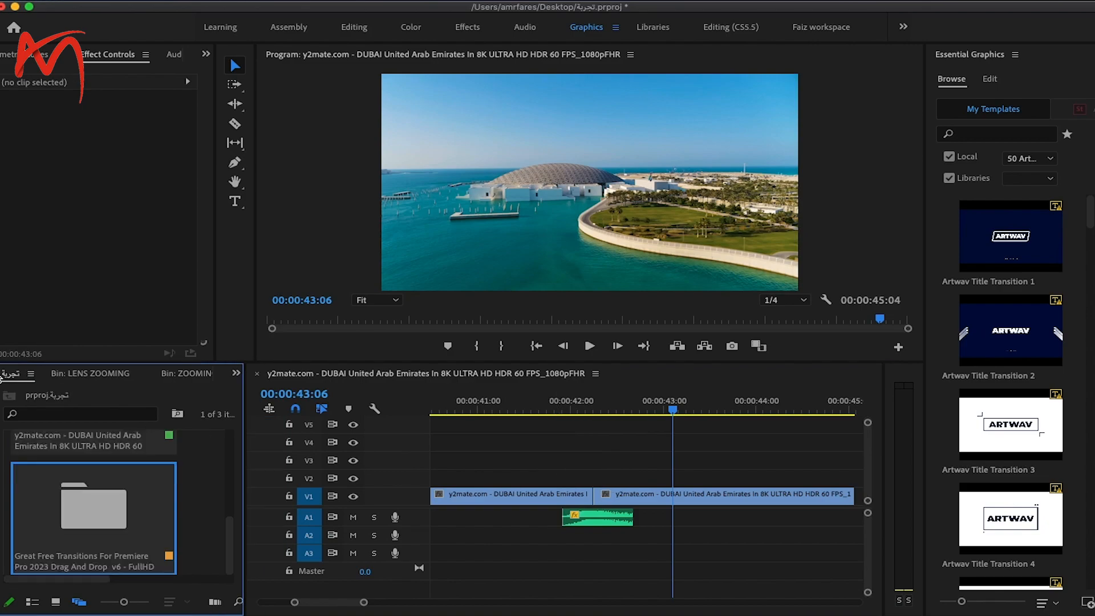
{"action": "double_click", "coordinate": [145, 512]}
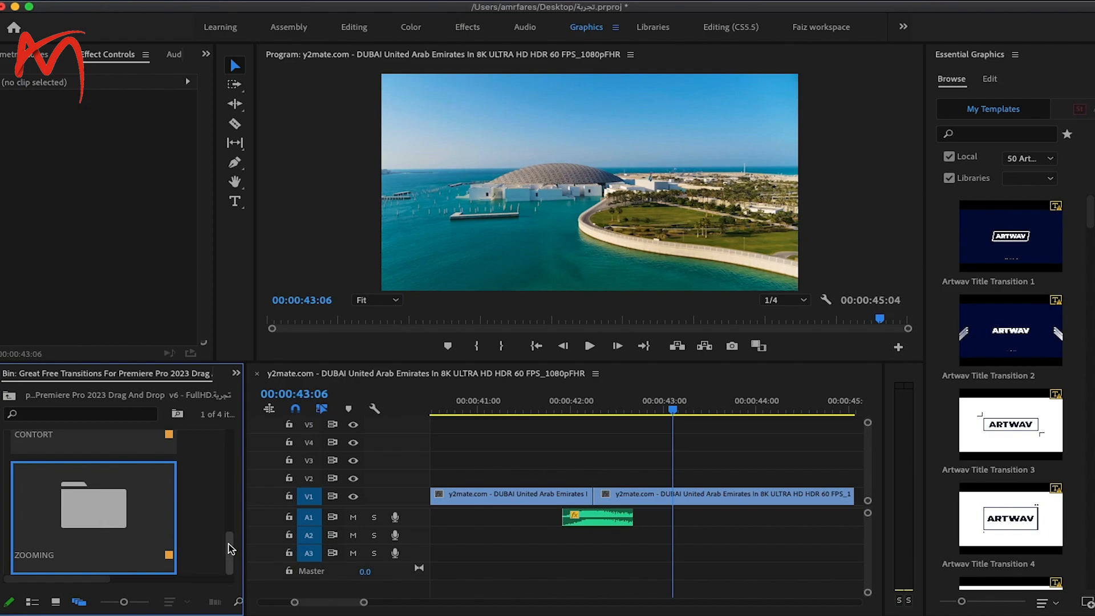
{"action": "double_click", "coordinate": [65, 531]}
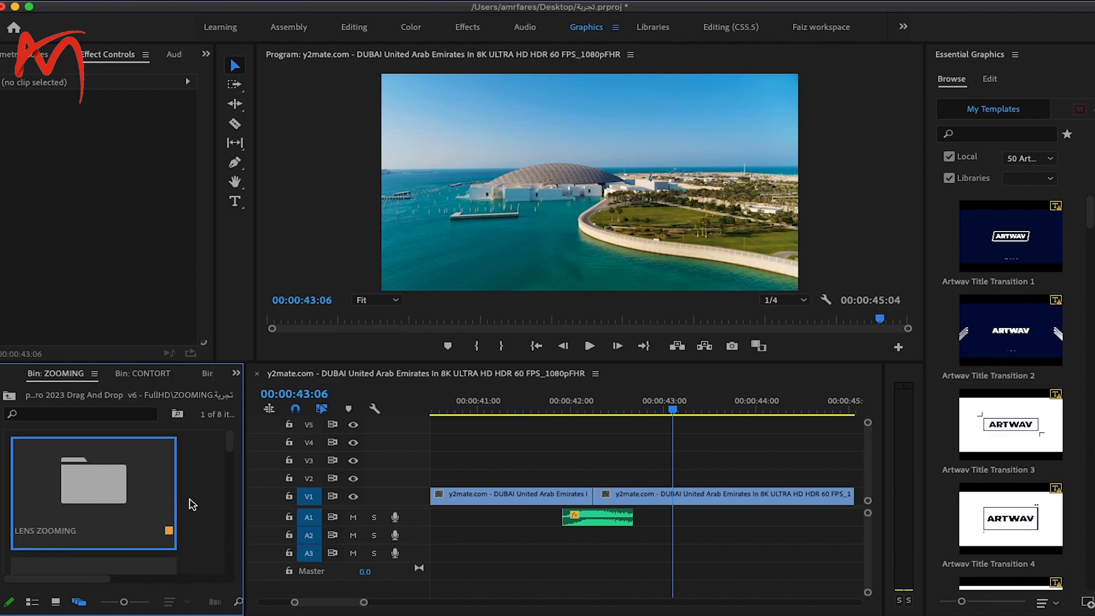
{"action": "left_click_drag", "start_coordinate": [231, 447], "coordinate": [229, 493]}
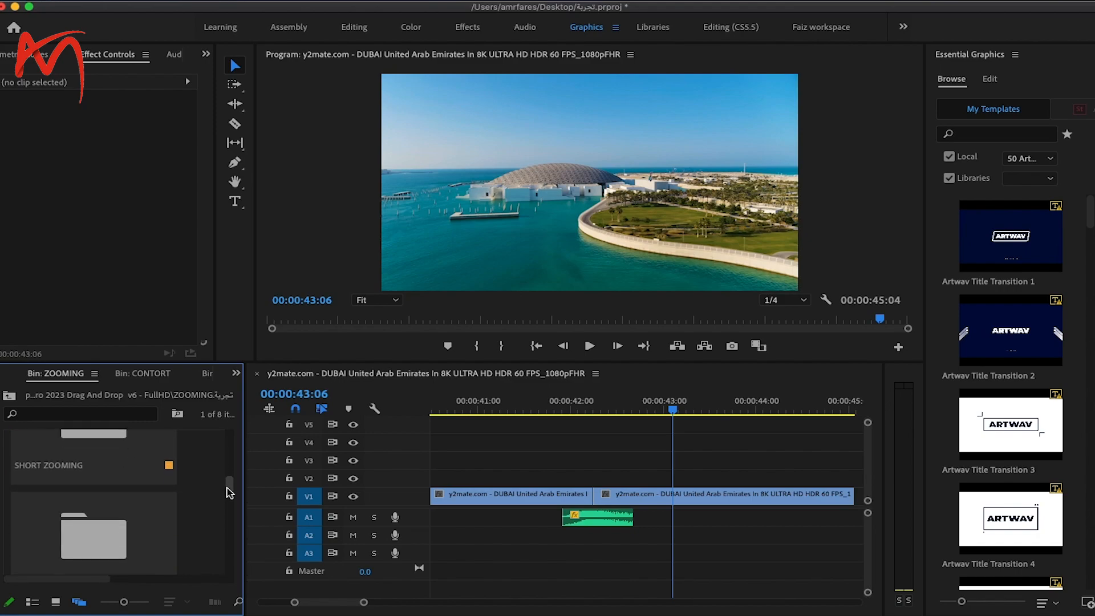
{"action": "double_click", "coordinate": [97, 466]}
- Place the SHORT ZOOMING Lens zoom IN transition over the last cut and preview it with playback resolution at Full
{"action": "left_click_drag", "start_coordinate": [90, 491], "coordinate": [604, 482]}
{"action": "left_click", "coordinate": [561, 406]}
{"action": "left_click_drag", "start_coordinate": [565, 410], "coordinate": [641, 410]}
{"action": "left_click", "coordinate": [797, 306]}
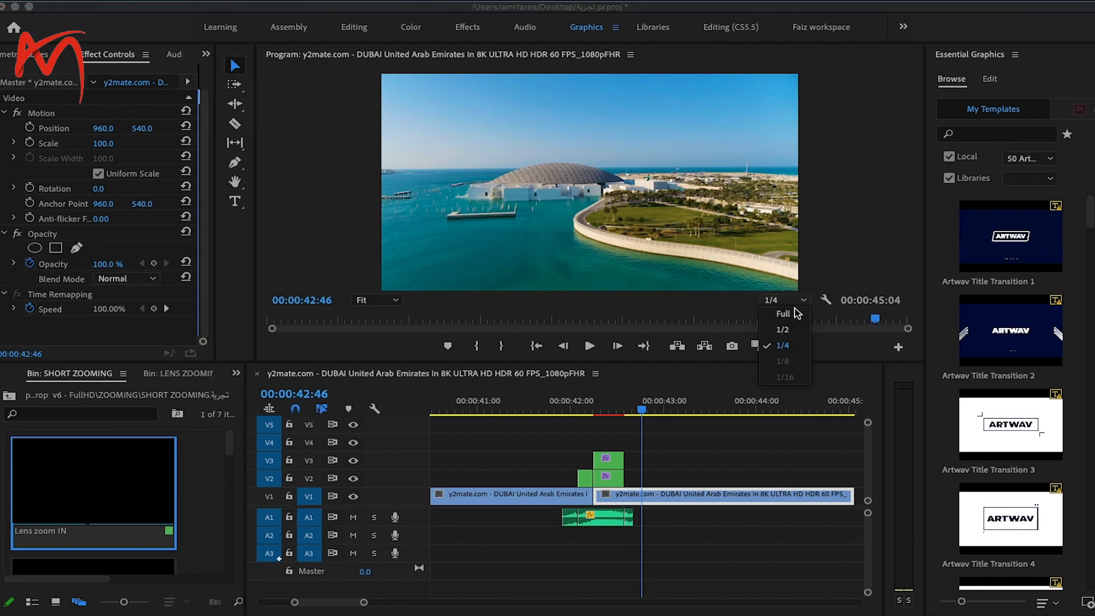
{"action": "left_click", "coordinate": [790, 315]}
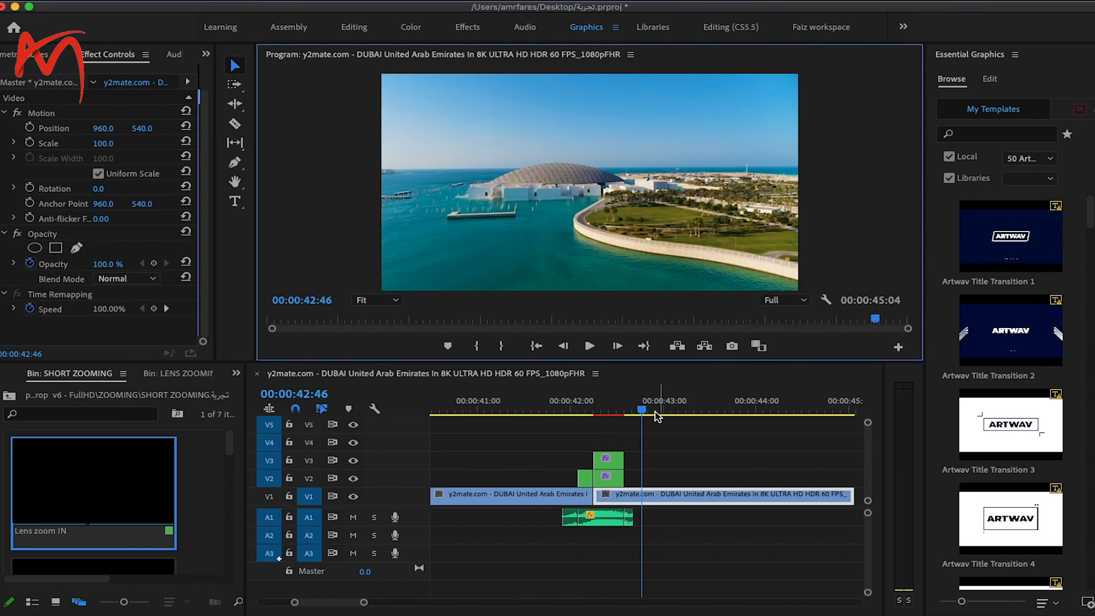
{"action": "mouse_move", "coordinate": [643, 410]}
{"action": "left_mouse_down"}
{"action": "mouse_move", "coordinate": [559, 413]}
{"action": "mouse_move", "coordinate": [662, 412]}
{"action": "mouse_move", "coordinate": [573, 422]}
{"action": "mouse_move", "coordinate": [539, 413]}
{"action": "mouse_move", "coordinate": [664, 406]}
{"action": "left_mouse_up"}
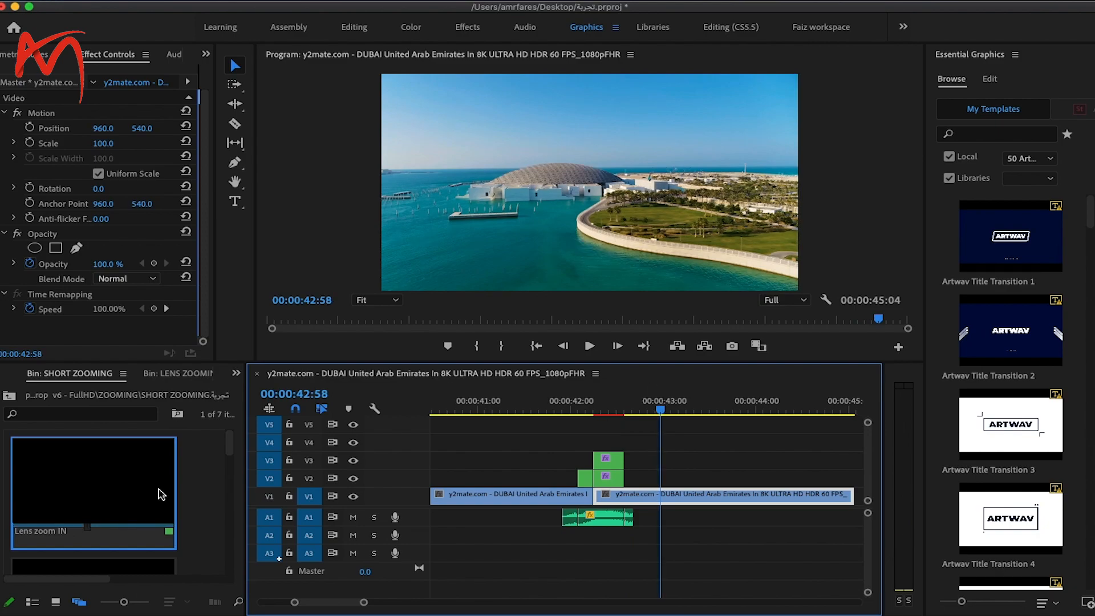
- Replace the last cut's transition with Lens zoom IN Fast and set the playhead to 00:00:41:58, just before it
{"action": "left_click_drag", "start_coordinate": [676, 453], "coordinate": [561, 486]}
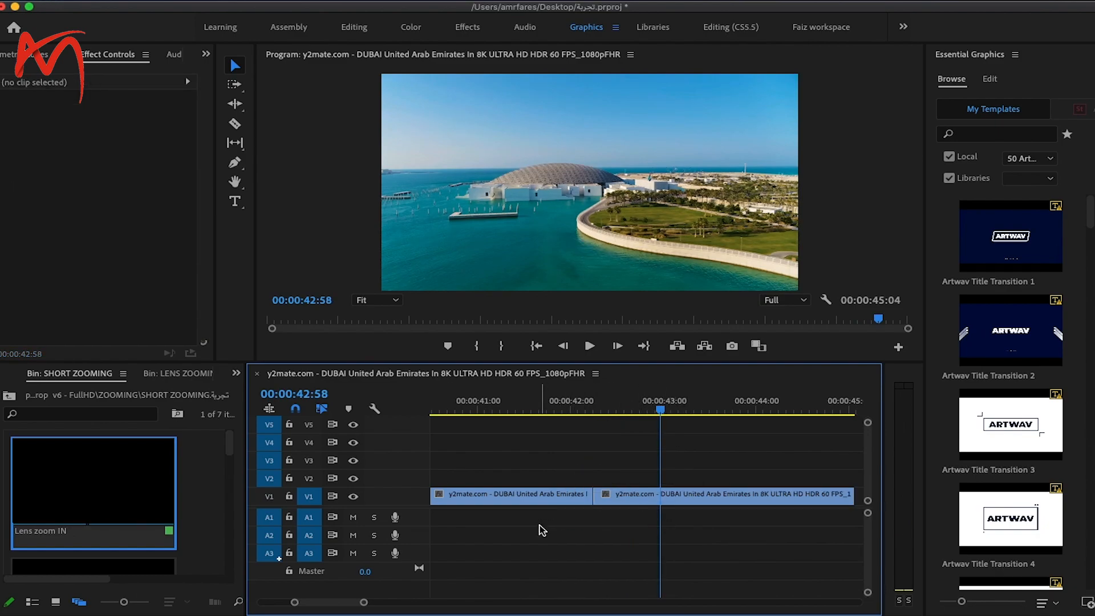
{"action": "left_click_drag", "start_coordinate": [233, 447], "coordinate": [234, 464]}
{"action": "left_click_drag", "start_coordinate": [63, 480], "coordinate": [596, 475]}
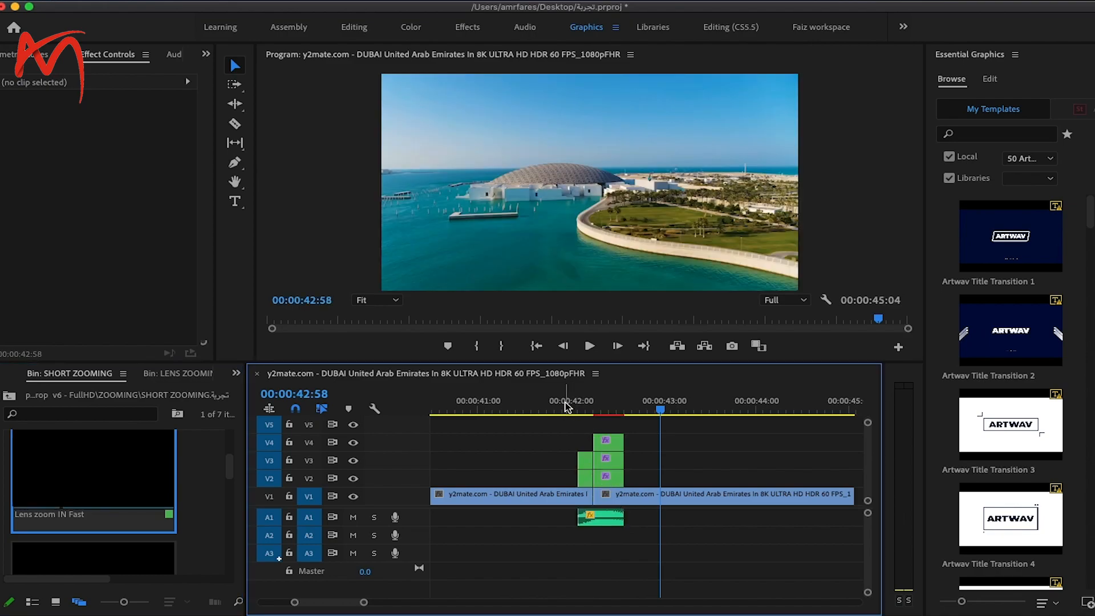
{"action": "left_click", "coordinate": [568, 408]}
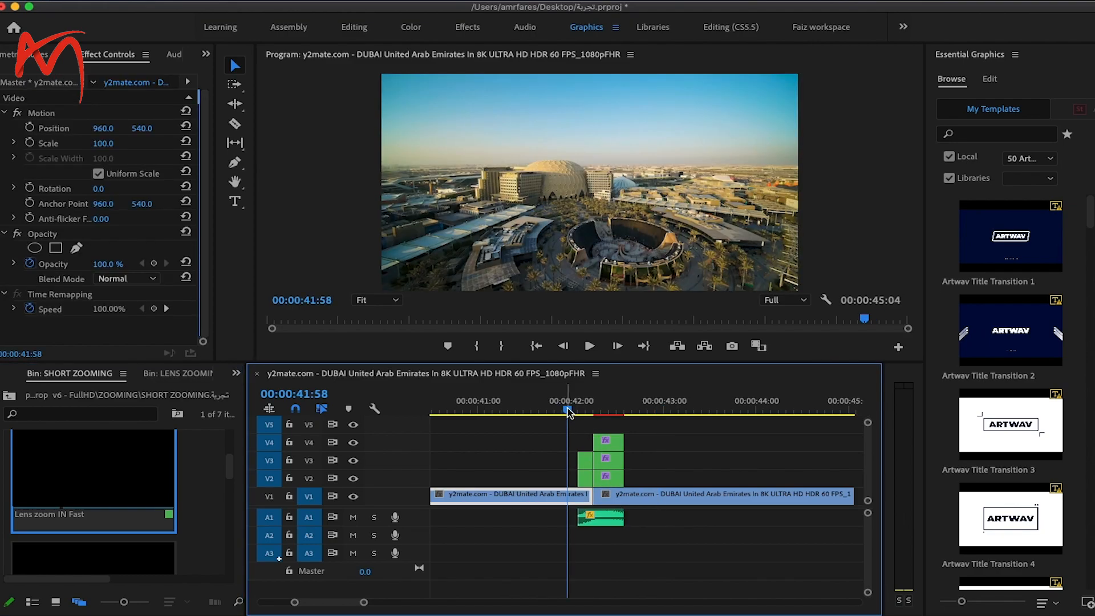
- Preview Lens zoom IN Fast, replace it with Lens zoom IN Right over the last cut, and scrub through the new transition
{"action": "left_click_drag", "start_coordinate": [568, 410], "coordinate": [578, 485]}
{"action": "key", "text": "Delete"}
{"action": "left_click_drag", "start_coordinate": [232, 472], "coordinate": [230, 489]}
{"action": "left_click_drag", "start_coordinate": [44, 487], "coordinate": [607, 475]}
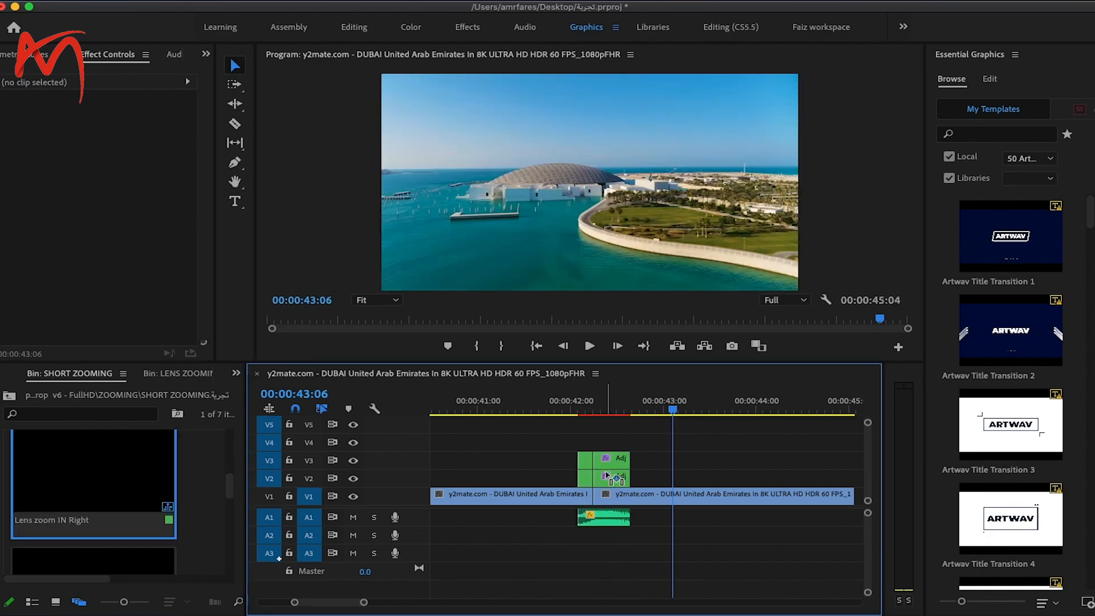
{"action": "left_click_drag", "start_coordinate": [569, 412], "coordinate": [642, 413]}
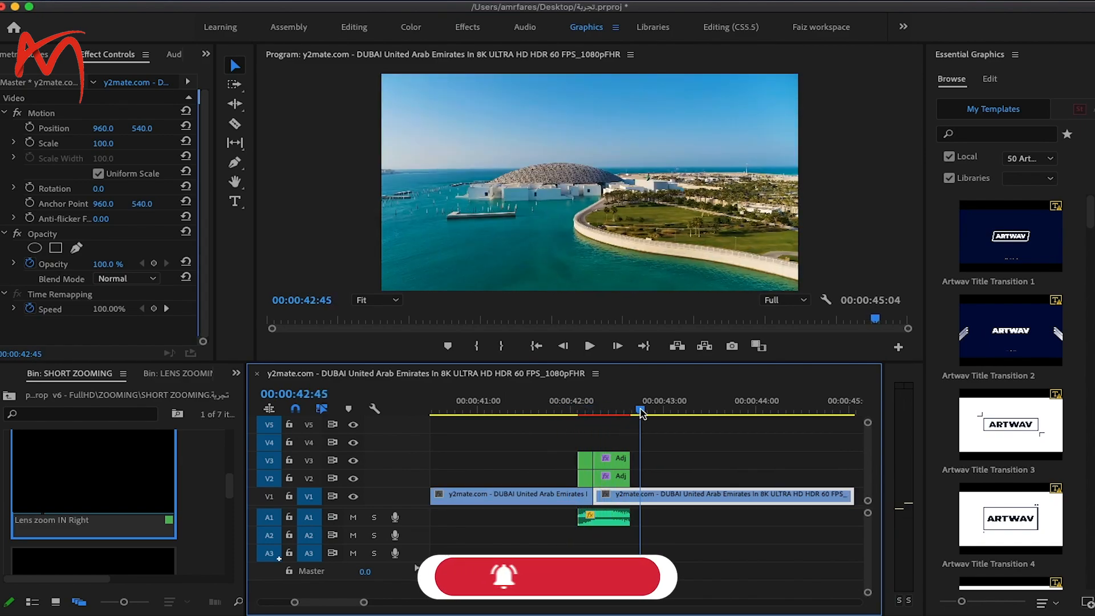
- Lower the program preview's playback resolution to 1/4 and scrub the playhead to 00:00:42:59
{"action": "left_click", "coordinate": [782, 305]}
{"action": "left_click", "coordinate": [788, 345]}
{"action": "left_click", "coordinate": [682, 458]}
{"action": "mouse_move", "coordinate": [643, 415]}
{"action": "left_mouse_down"}
{"action": "mouse_move", "coordinate": [567, 415]}
{"action": "mouse_move", "coordinate": [662, 411]}
{"action": "left_mouse_up"}
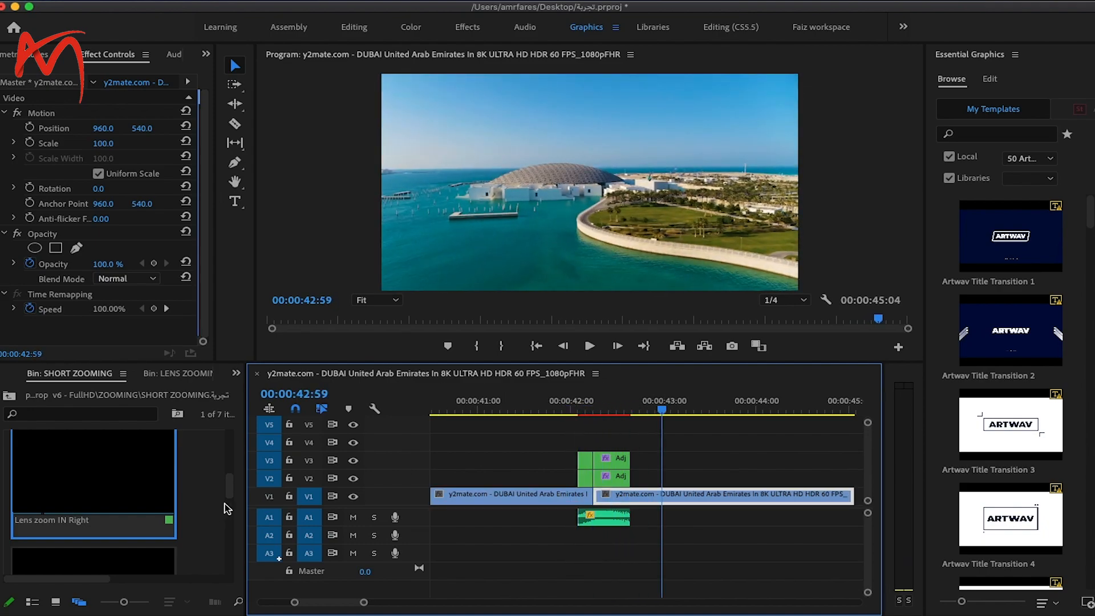
- Replace Lens zoom IN Right over the last cut with the SHORT ZOOMING Lens zoom OUT transition and preview it
{"action": "left_click_drag", "start_coordinate": [230, 487], "coordinate": [232, 532]}
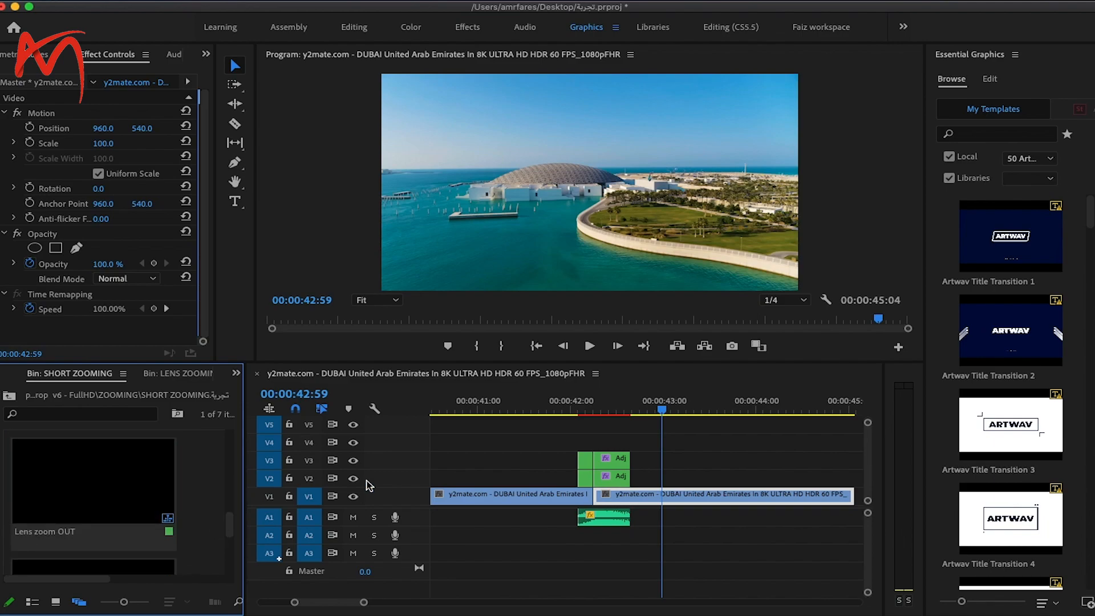
{"action": "left_click_drag", "start_coordinate": [633, 447], "coordinate": [570, 488]}
{"action": "key", "text": "Delete"}
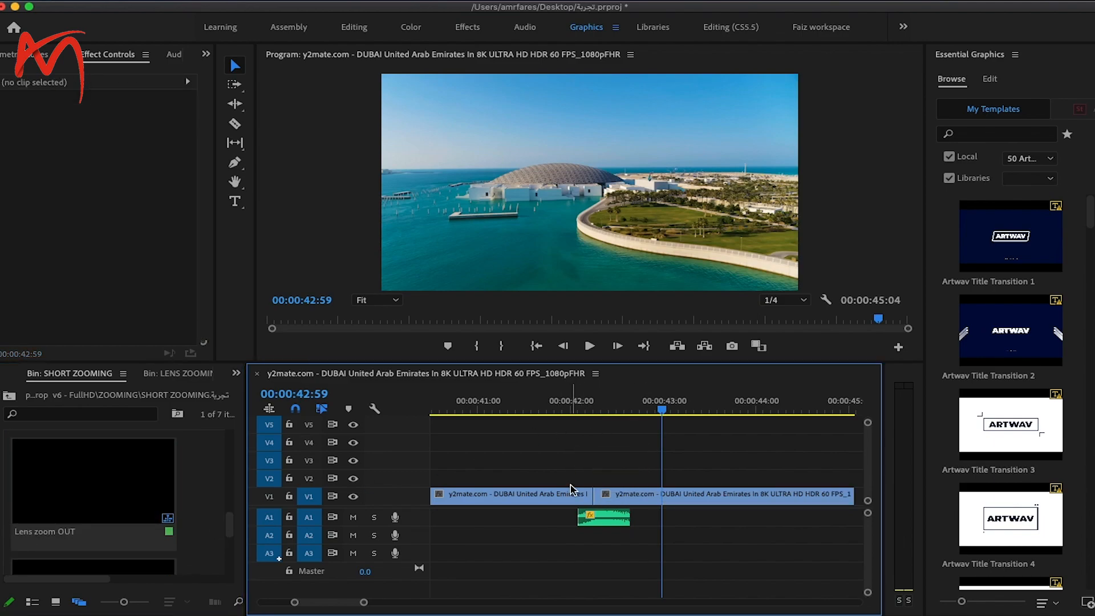
{"action": "left_click_drag", "start_coordinate": [57, 485], "coordinate": [608, 477]}
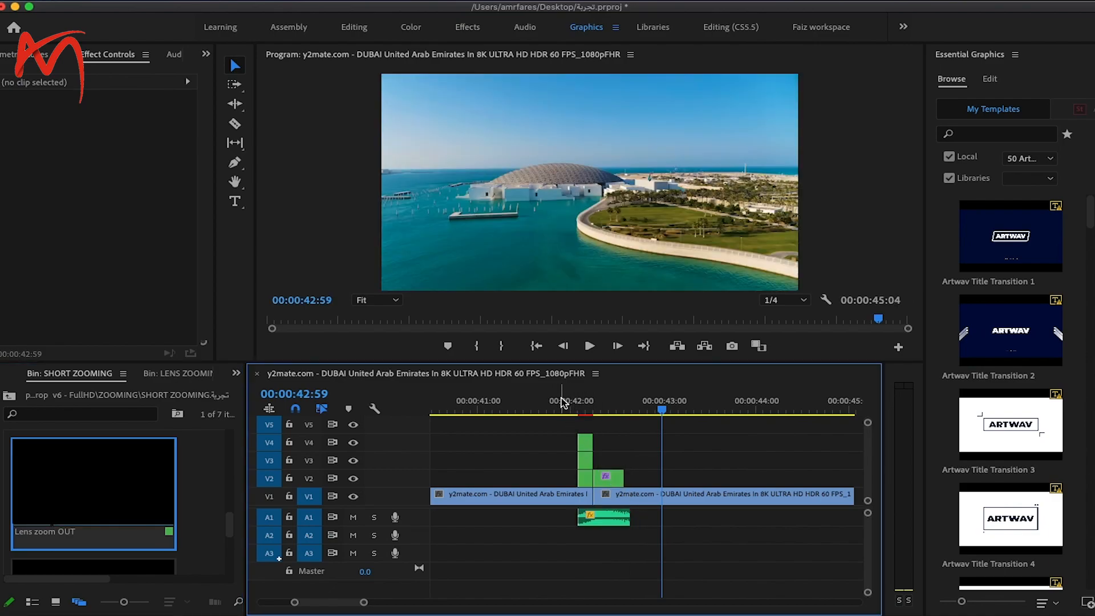
{"action": "left_click", "coordinate": [559, 410]}
{"action": "mouse_move", "coordinate": [559, 409]}
{"action": "left_mouse_down"}
{"action": "mouse_move", "coordinate": [655, 408]}
{"action": "mouse_move", "coordinate": [556, 409]}
{"action": "left_mouse_up"}
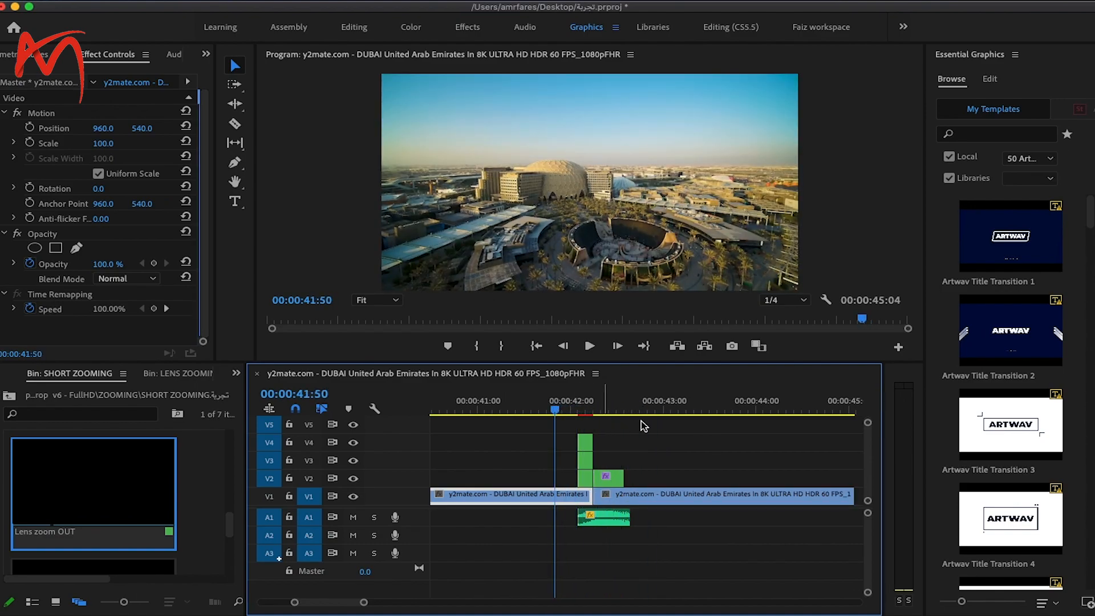
- Delete the Lens zoom OUT adjustment layers from the last cut and browse the pack's ZOOMING bin to the LENS RGB ZOOMING folder
{"action": "left_click_drag", "start_coordinate": [655, 431], "coordinate": [564, 479]}
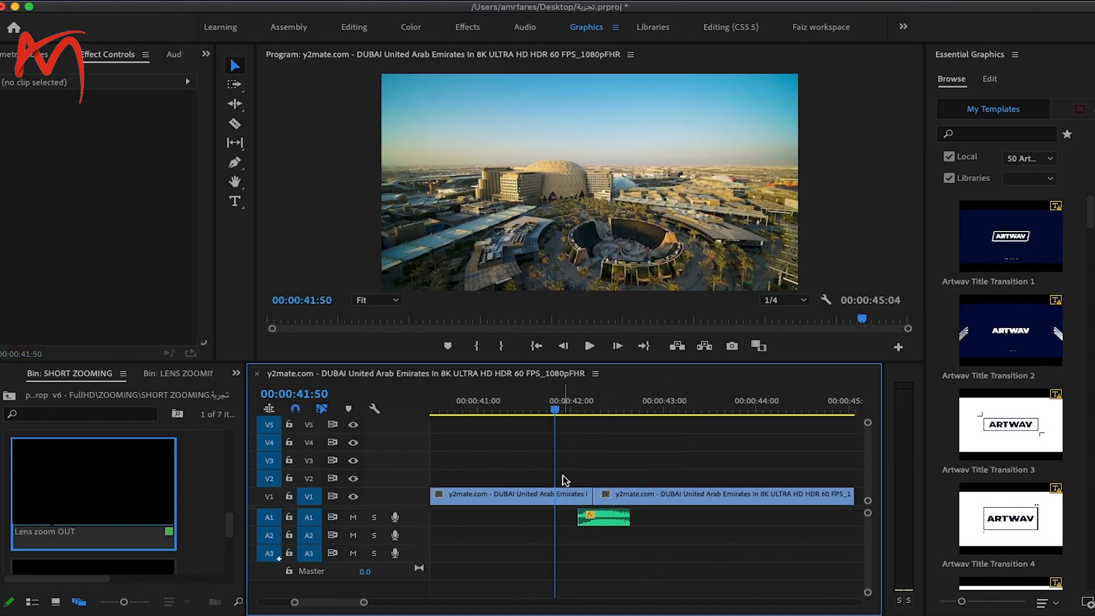
{"action": "left_click", "coordinate": [3, 374]}
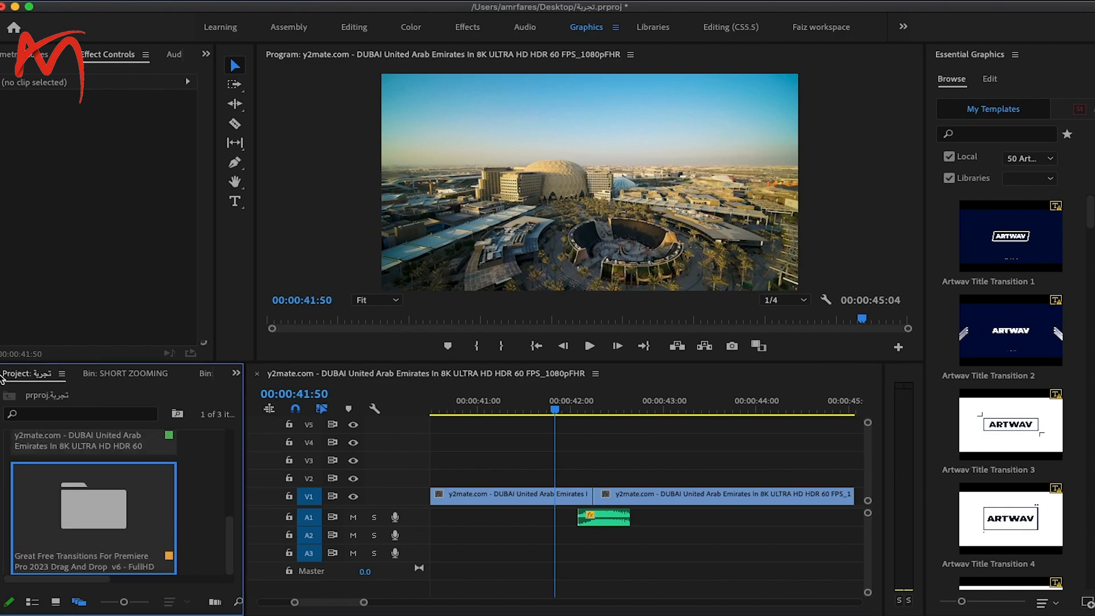
{"action": "double_click", "coordinate": [105, 519]}
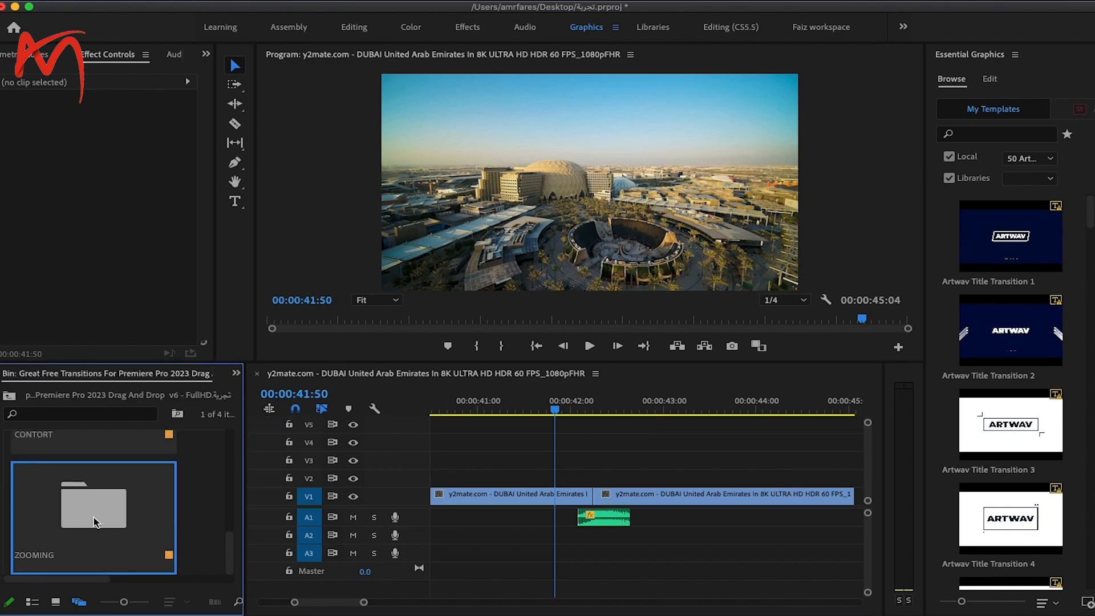
{"action": "double_click", "coordinate": [88, 520]}
{"action": "left_click_drag", "start_coordinate": [231, 488], "coordinate": [232, 566]}
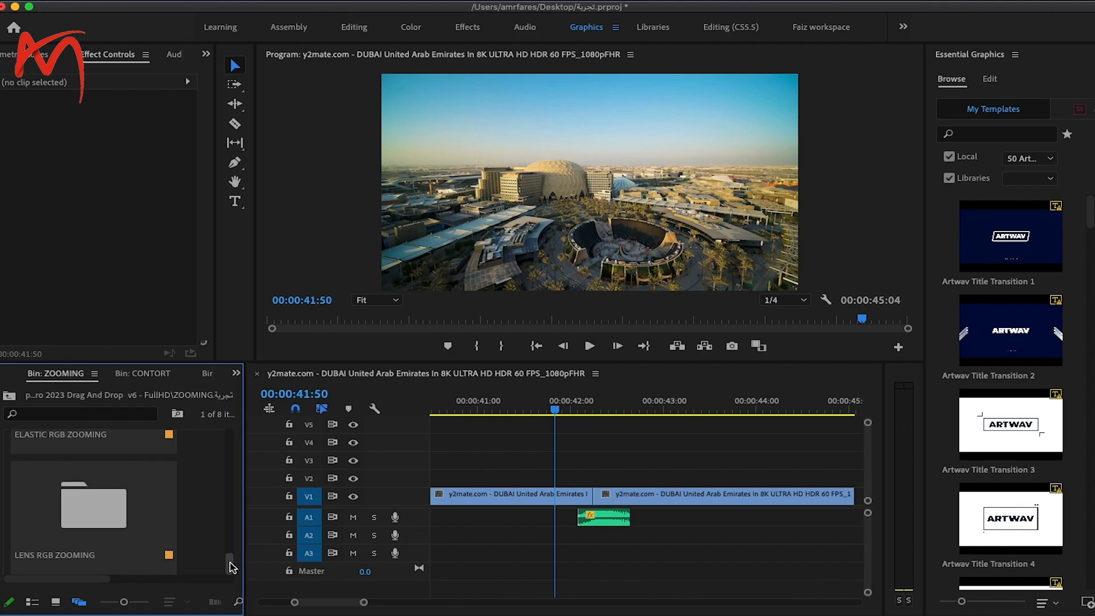
- Place the LENS RGB ZOOMING bin's Lens zoom IN transition over the last cut and preview it
{"action": "double_click", "coordinate": [118, 510]}
{"action": "left_click_drag", "start_coordinate": [59, 491], "coordinate": [591, 480]}
{"action": "left_click_drag", "start_coordinate": [547, 402], "coordinate": [513, 406]}
- Replace the transition over the first cut with the LENS RGB ZOOMING transition listed just below Lens zoom IN Fast
{"action": "left_click_drag", "start_coordinate": [352, 604], "coordinate": [272, 607]}
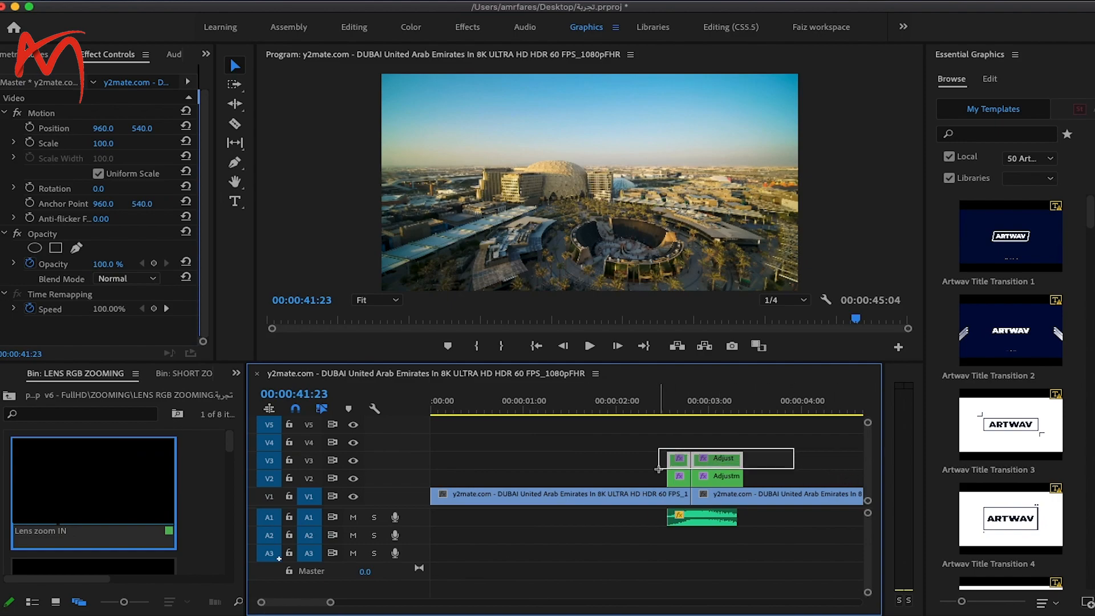
{"action": "left_click_drag", "start_coordinate": [659, 471], "coordinate": [660, 474]}
{"action": "key", "text": "Delete"}
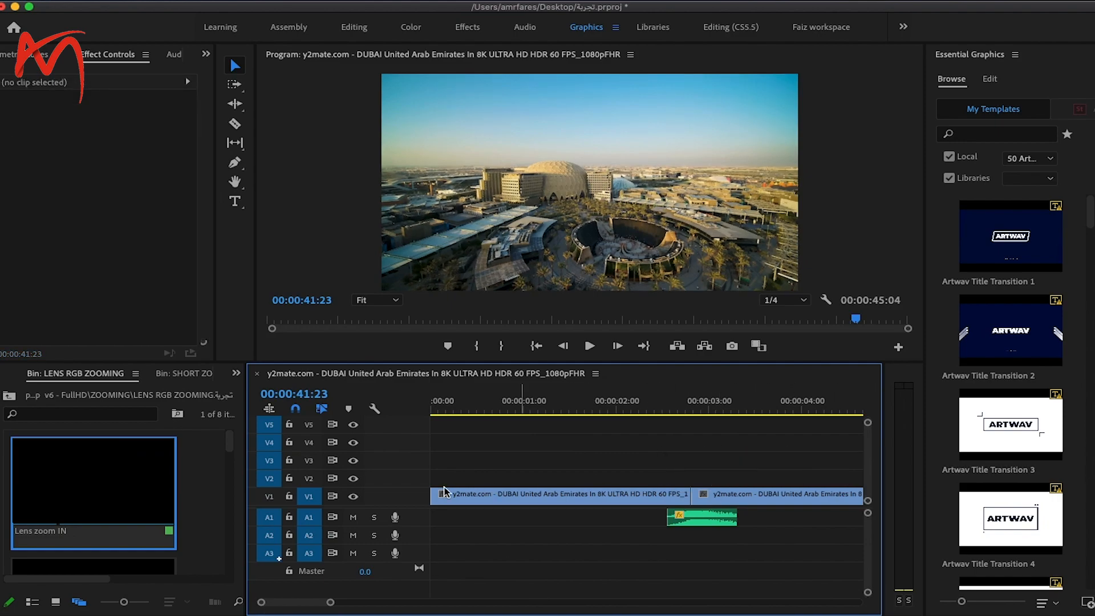
{"action": "left_click_drag", "start_coordinate": [229, 442], "coordinate": [228, 474]}
{"action": "left_click_drag", "start_coordinate": [404, 442], "coordinate": [705, 484]}
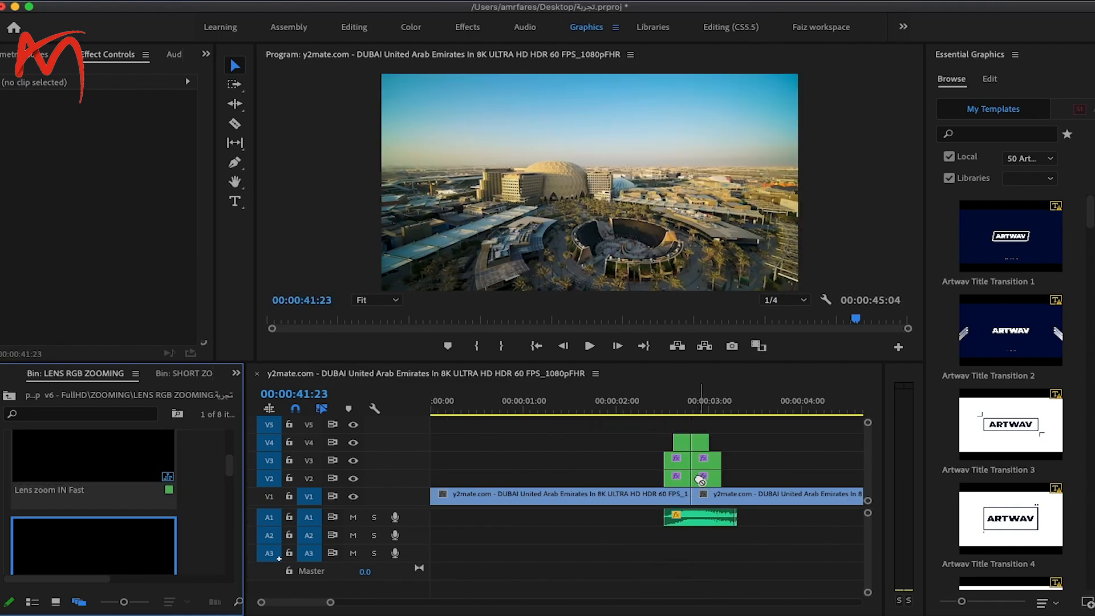
- Preview the first cut's new transition with playback resolution at 1/4, ending with the playhead at 00:00:03:42
{"action": "left_click", "coordinate": [658, 413]}
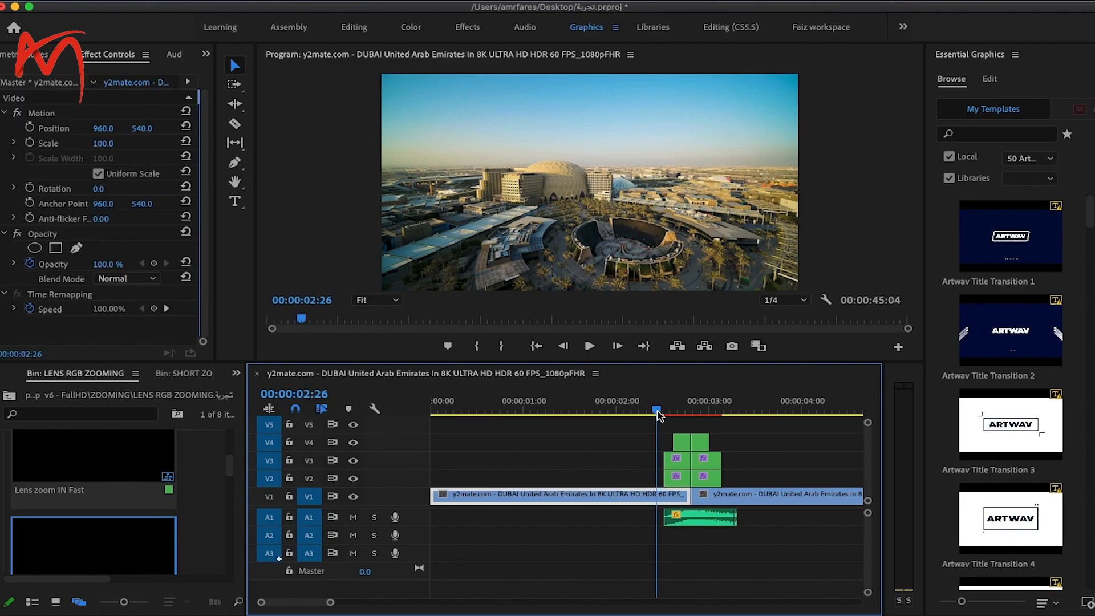
{"action": "left_click_drag", "start_coordinate": [658, 415], "coordinate": [669, 411]}
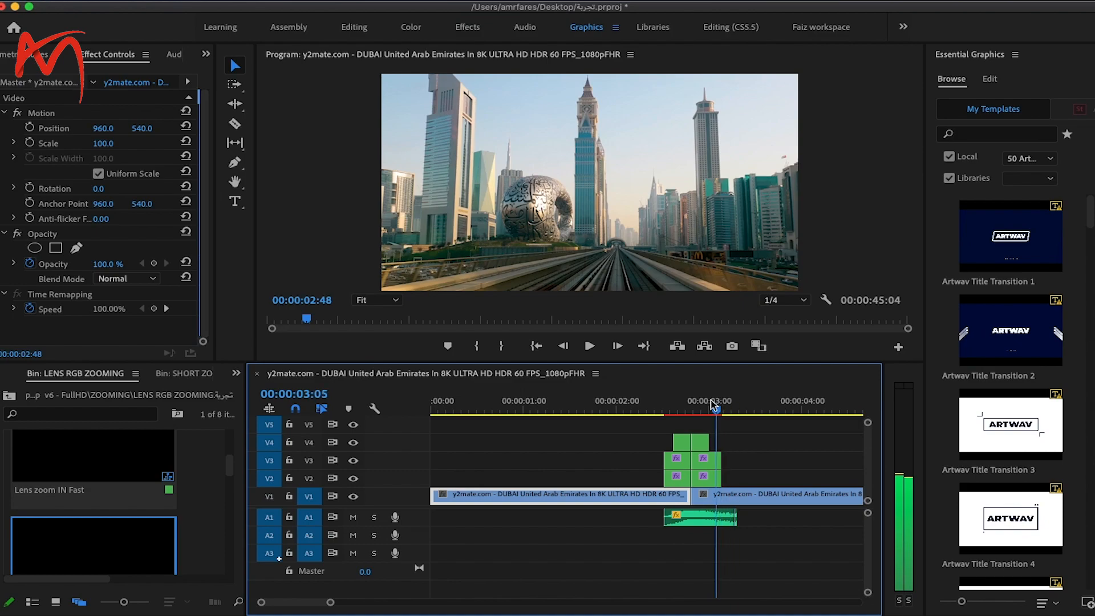
{"action": "left_click_drag", "start_coordinate": [694, 402], "coordinate": [658, 410]}
{"action": "left_click", "coordinate": [770, 302]}
{"action": "left_click", "coordinate": [785, 346]}
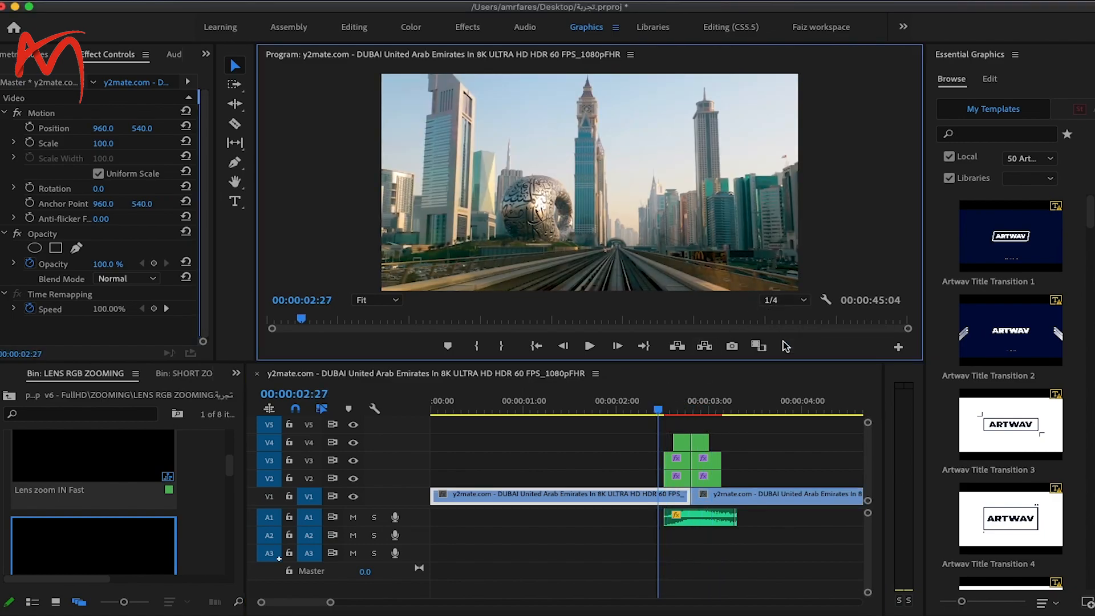
{"action": "left_click", "coordinate": [764, 454]}
{"action": "left_click_drag", "start_coordinate": [658, 410], "coordinate": [774, 424]}
- Delete the transition's adjustment layers above the cut between 00:00:08:00 and 00:00:09:00
{"action": "left_click_drag", "start_coordinate": [299, 604], "coordinate": [307, 602]}
{"action": "left_click_drag", "start_coordinate": [690, 445], "coordinate": [546, 482]}
{"action": "key", "text": "Delete"}
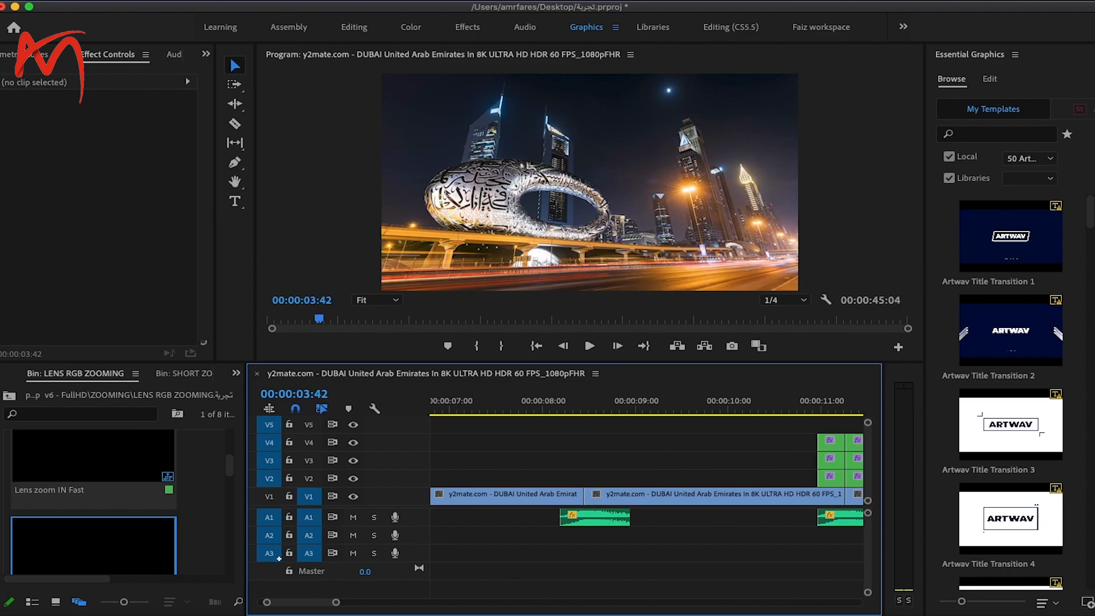